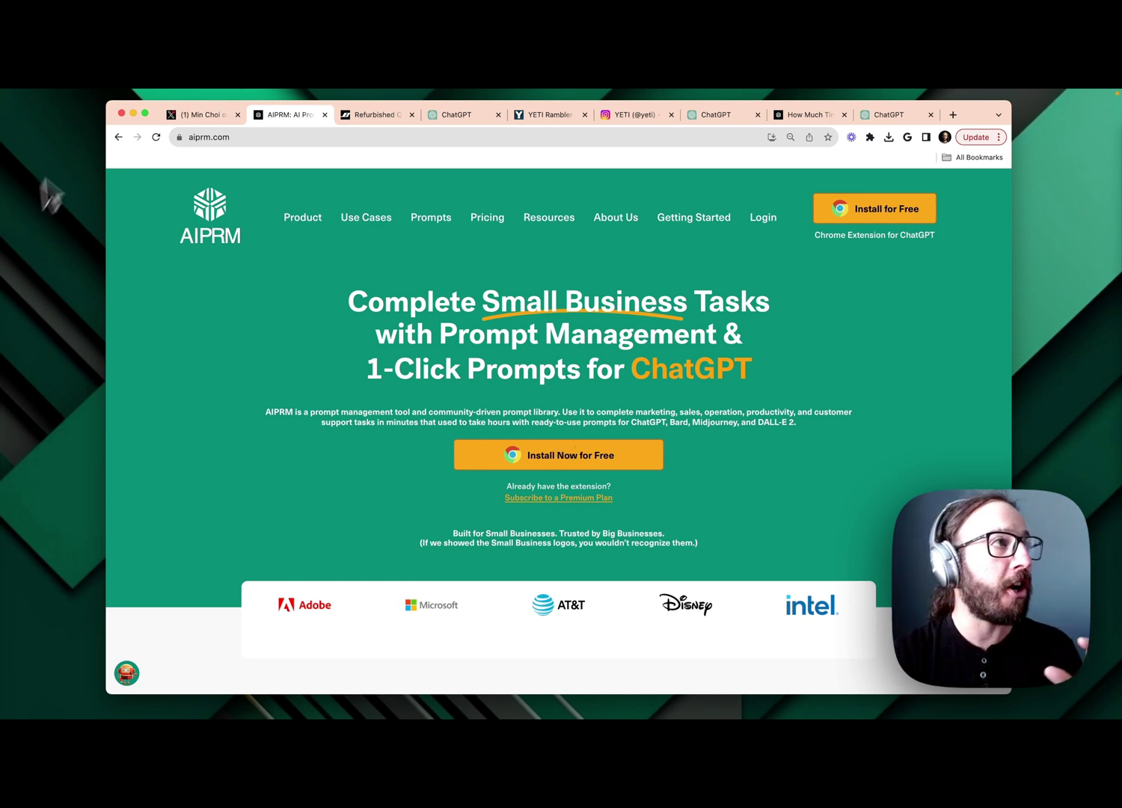
Step: View the X thread of ChatGPT image-understanding examples down to the parking-sign tweet
click(170, 112)
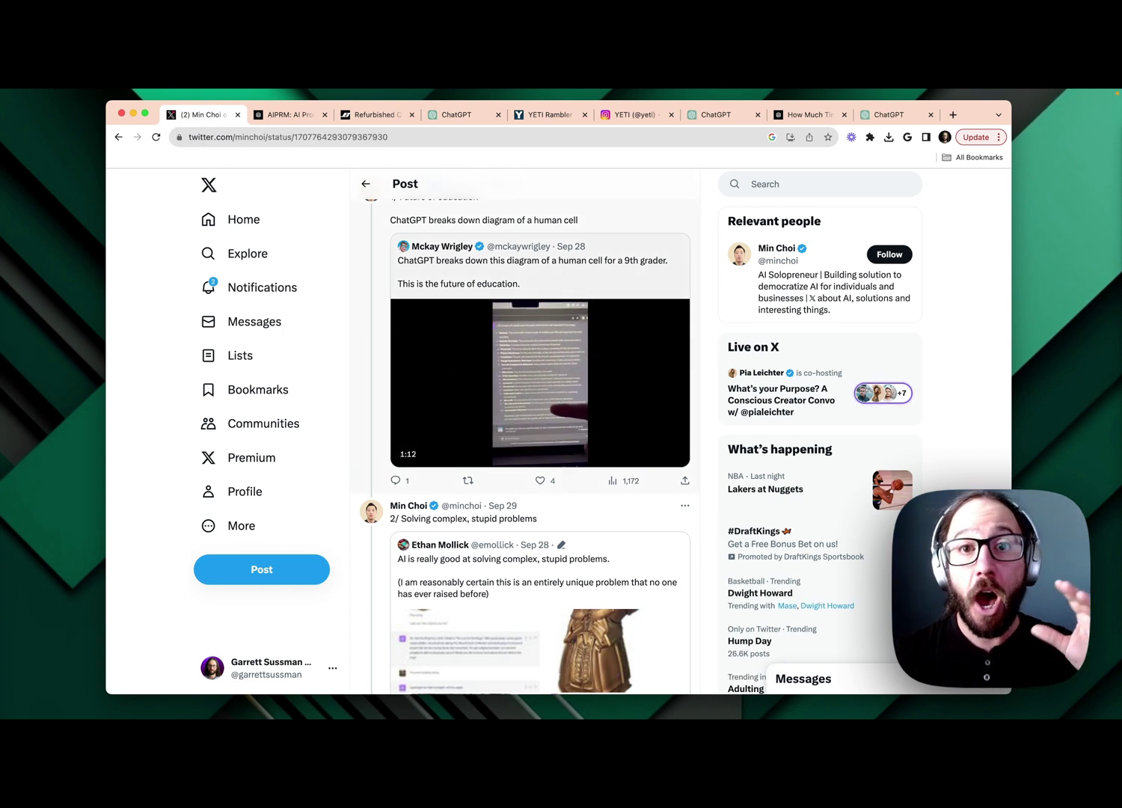
scroll(526, 438, down, 1)
scroll(526, 439, down, 2)
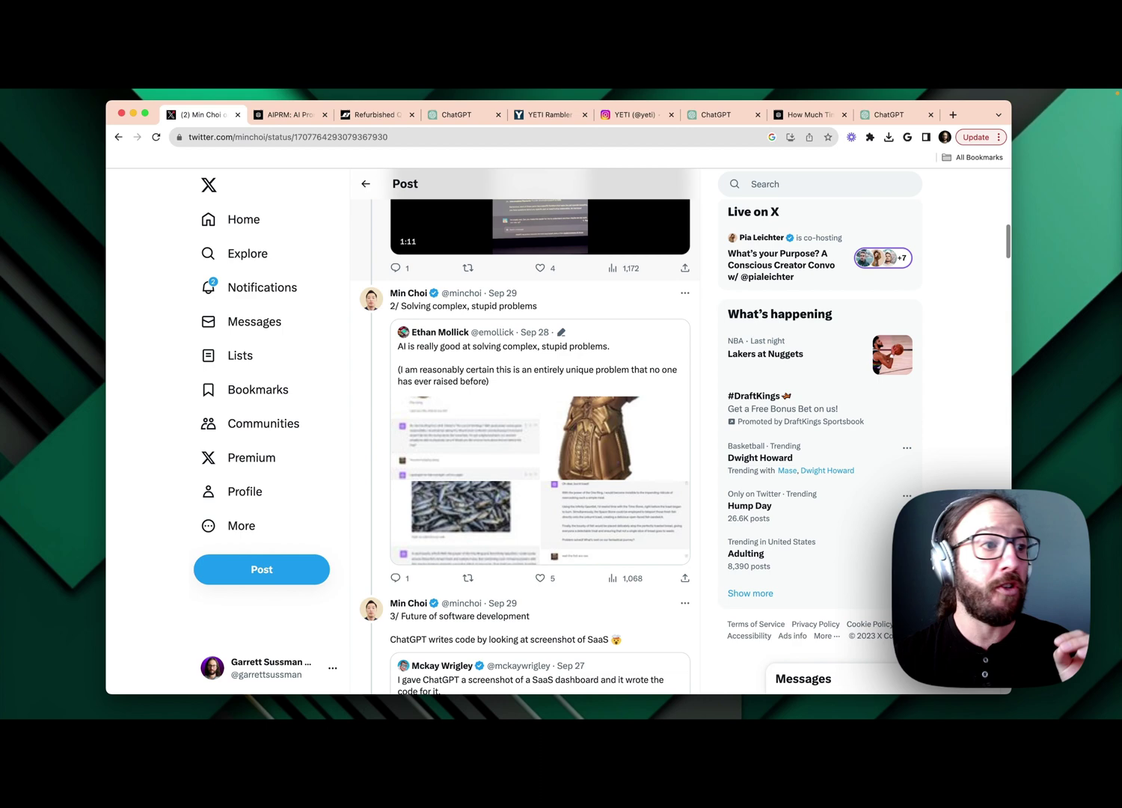
scroll(526, 438, down, 5)
scroll(526, 439, down, 1)
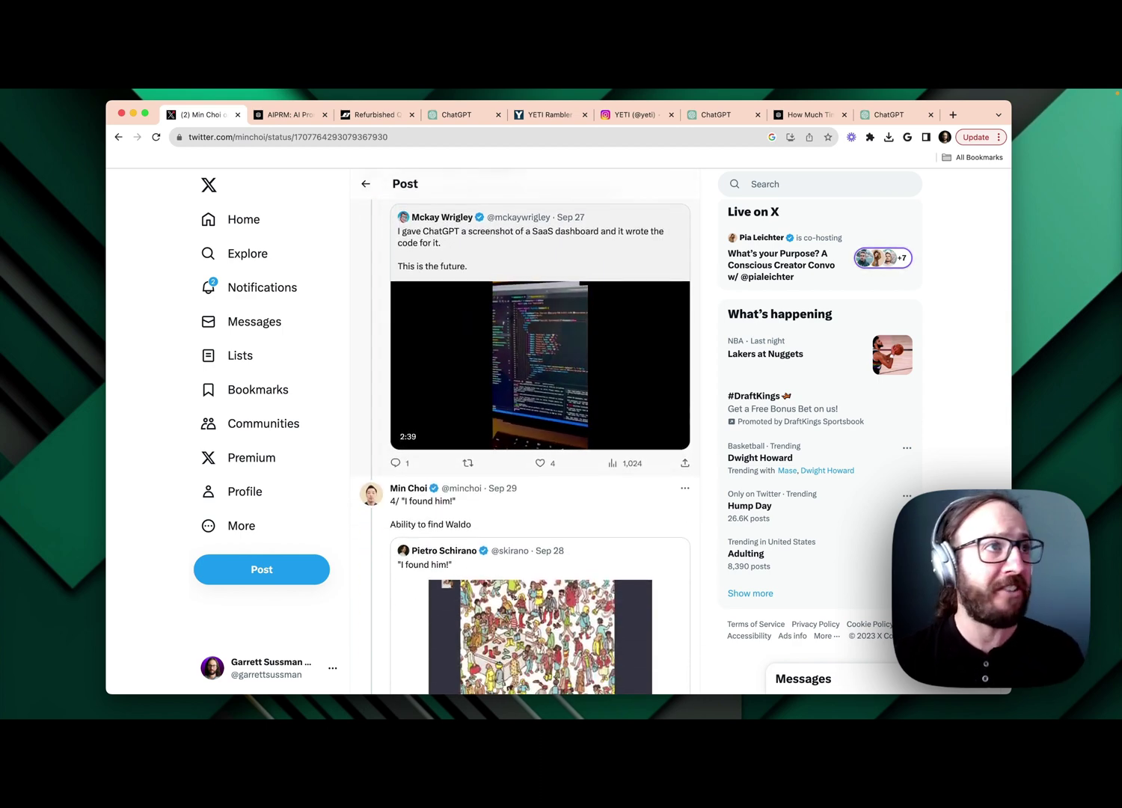
scroll(526, 439, down, 3)
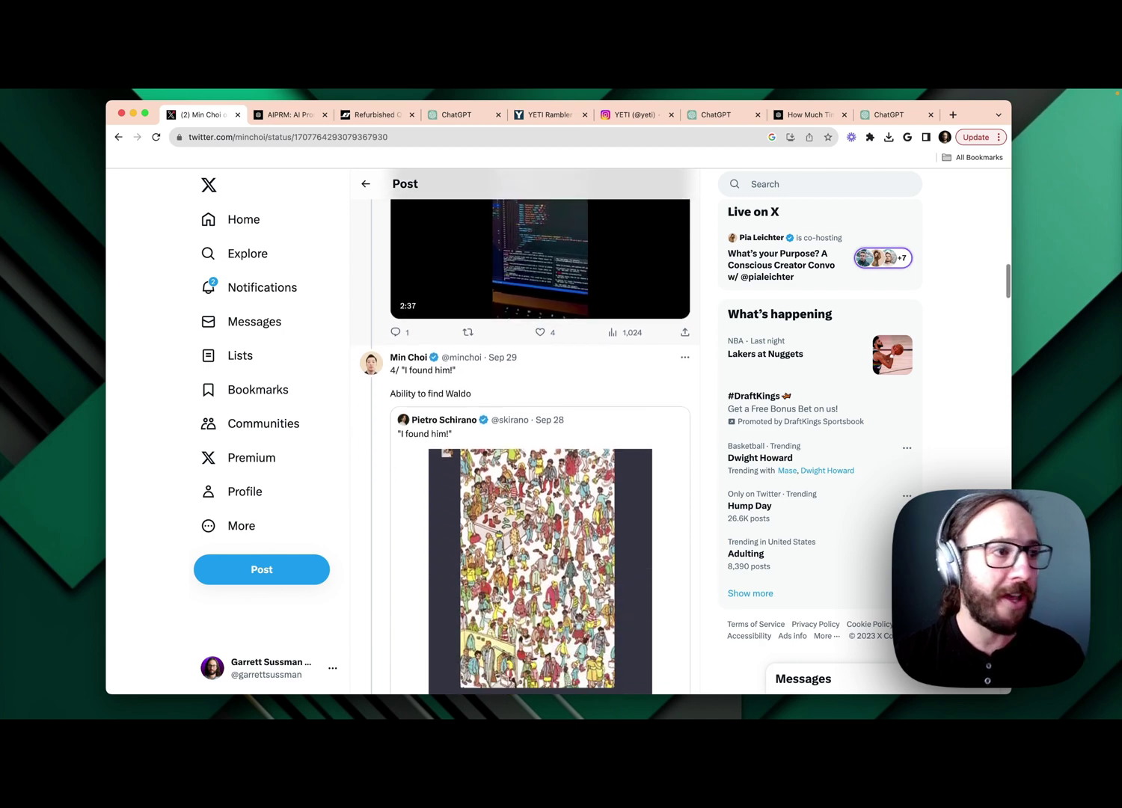
scroll(539, 447, down, 1)
scroll(539, 447, down, 5)
scroll(539, 447, down, 1)
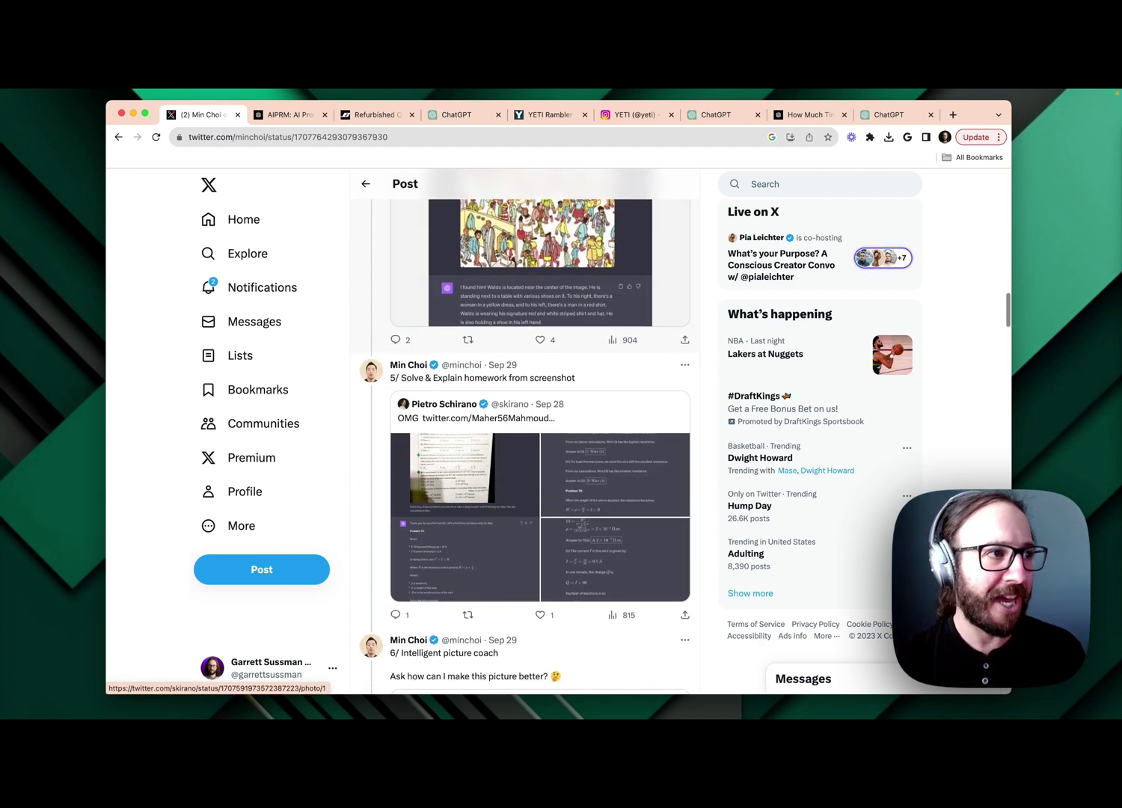
scroll(539, 446, down, 3)
scroll(540, 446, down, 3)
scroll(539, 447, down, 2)
scroll(540, 446, down, 2)
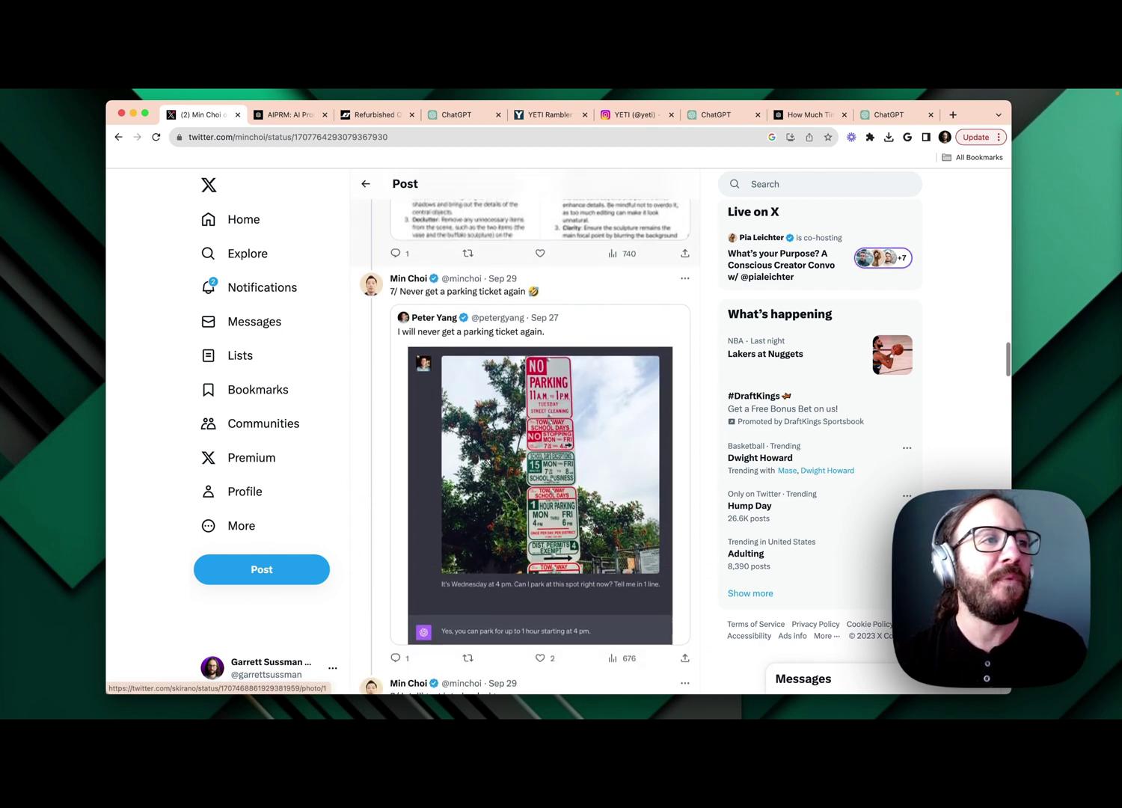
scroll(540, 446, down, 1)
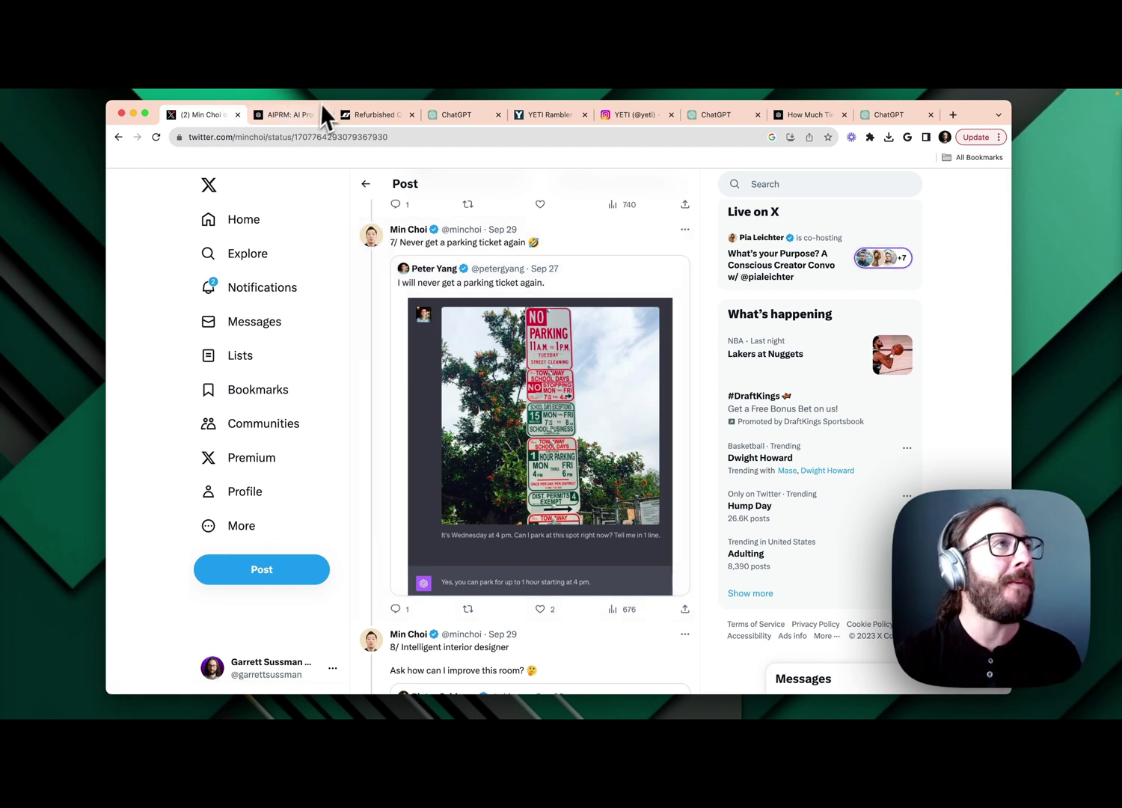
Step: Return to the aiprm.com homepage from the X thread
click(285, 115)
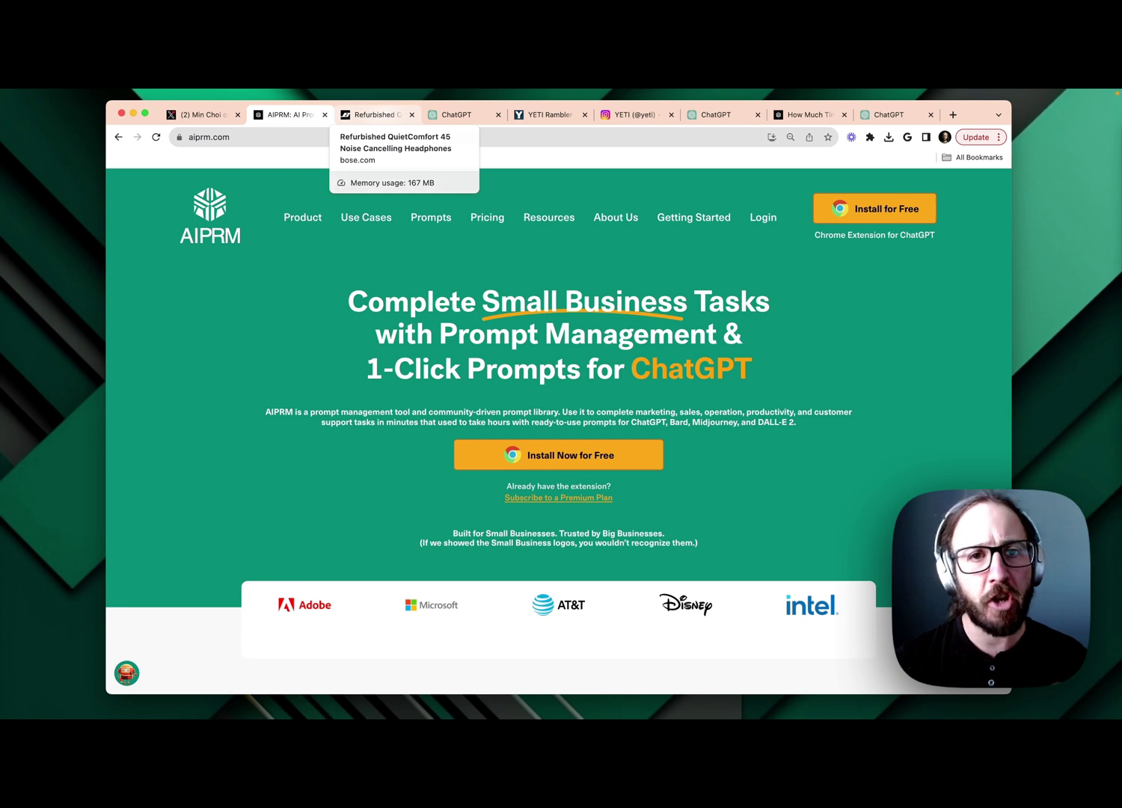
Step: View the refurbished Bose QuietComfort 45 headphones page with its features and $199 price
click(373, 114)
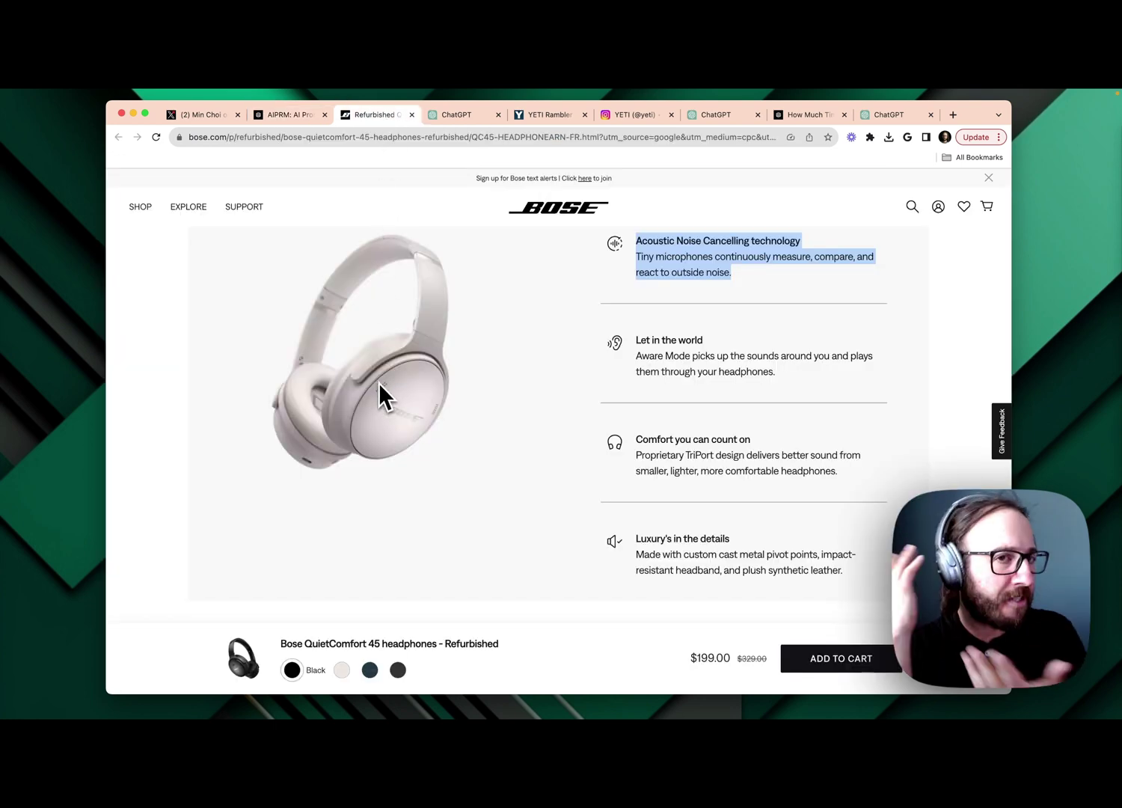
scroll(386, 403, up, 3)
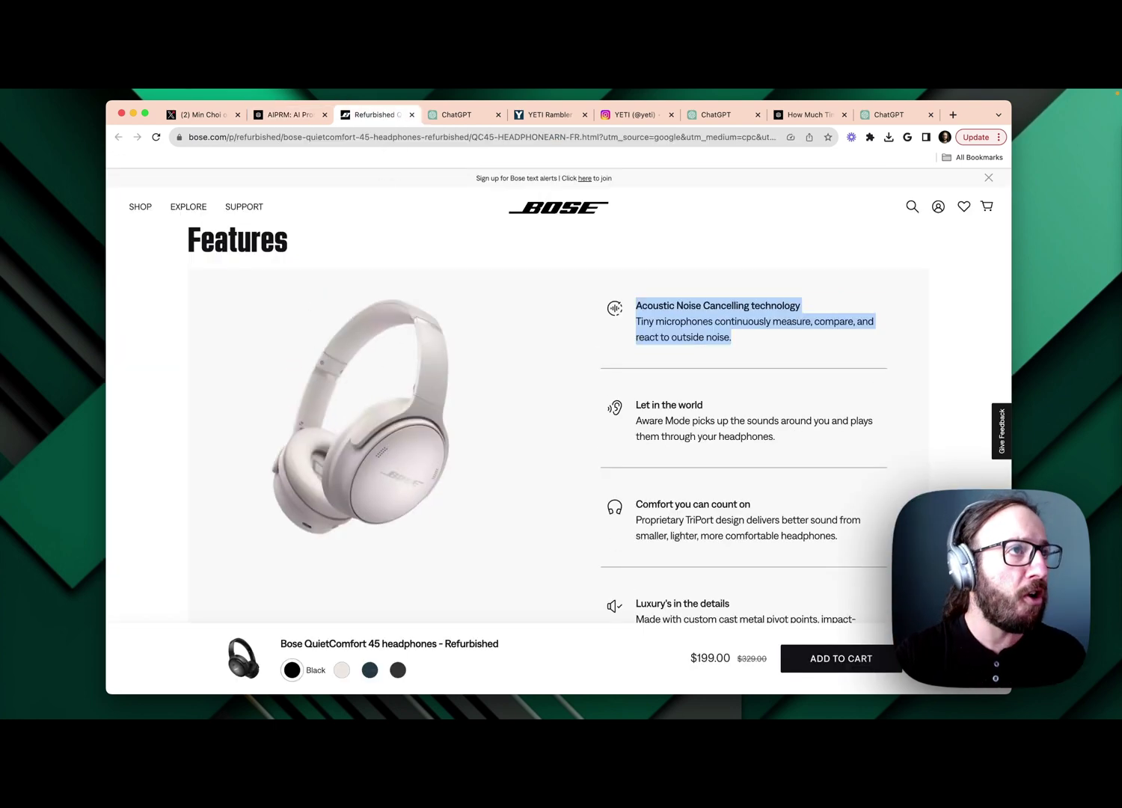
scroll(386, 403, up, 10)
scroll(380, 390, up, 5)
scroll(386, 403, up, 10)
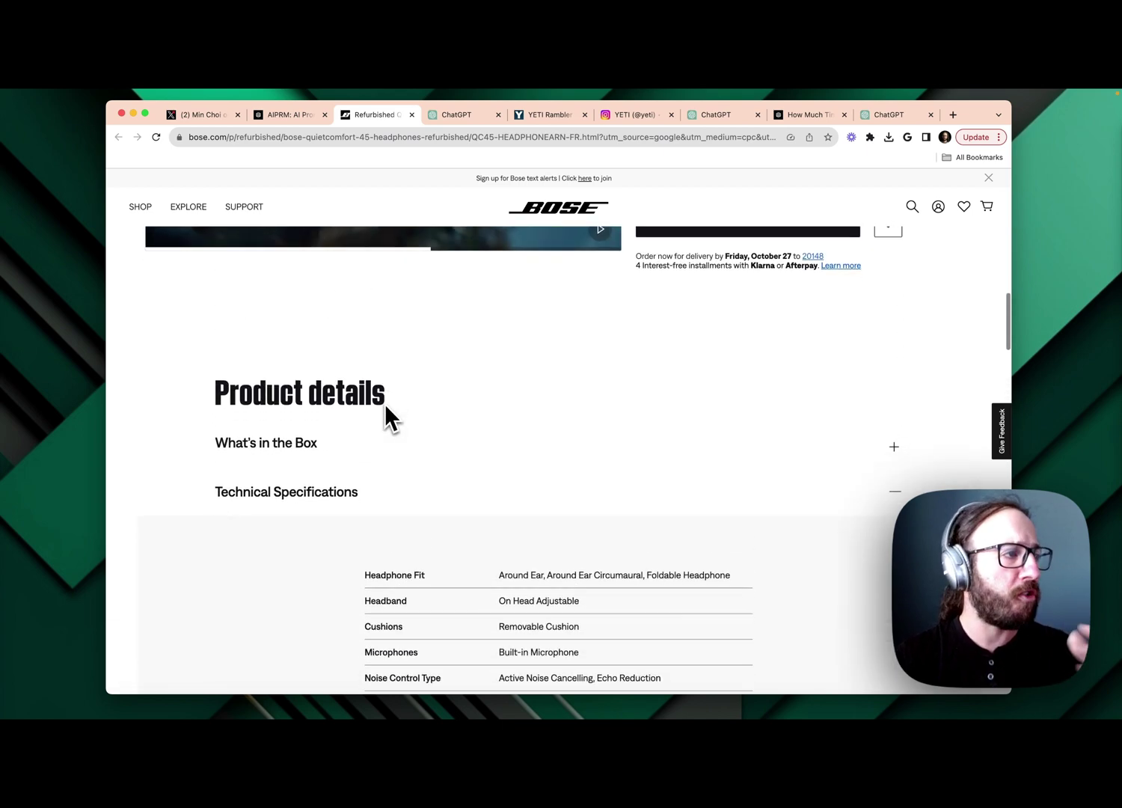
scroll(391, 457, up, 15)
scroll(395, 480, up, 2)
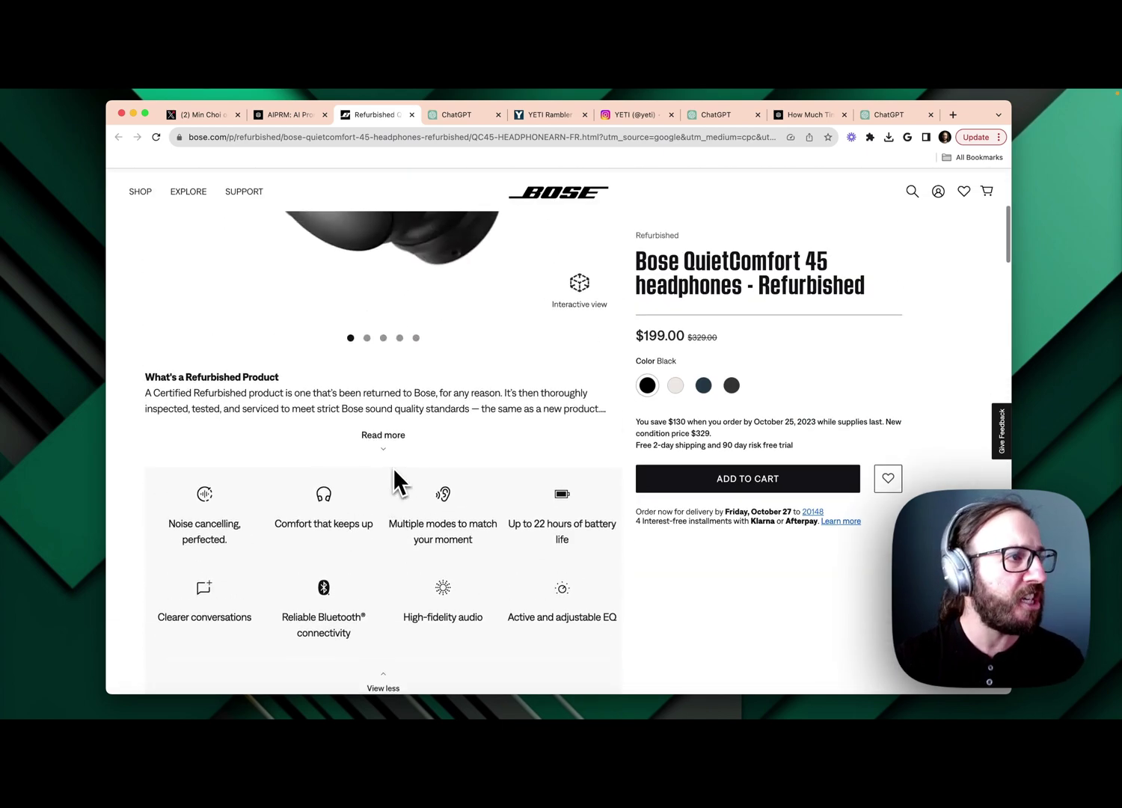
scroll(394, 481, down, 3)
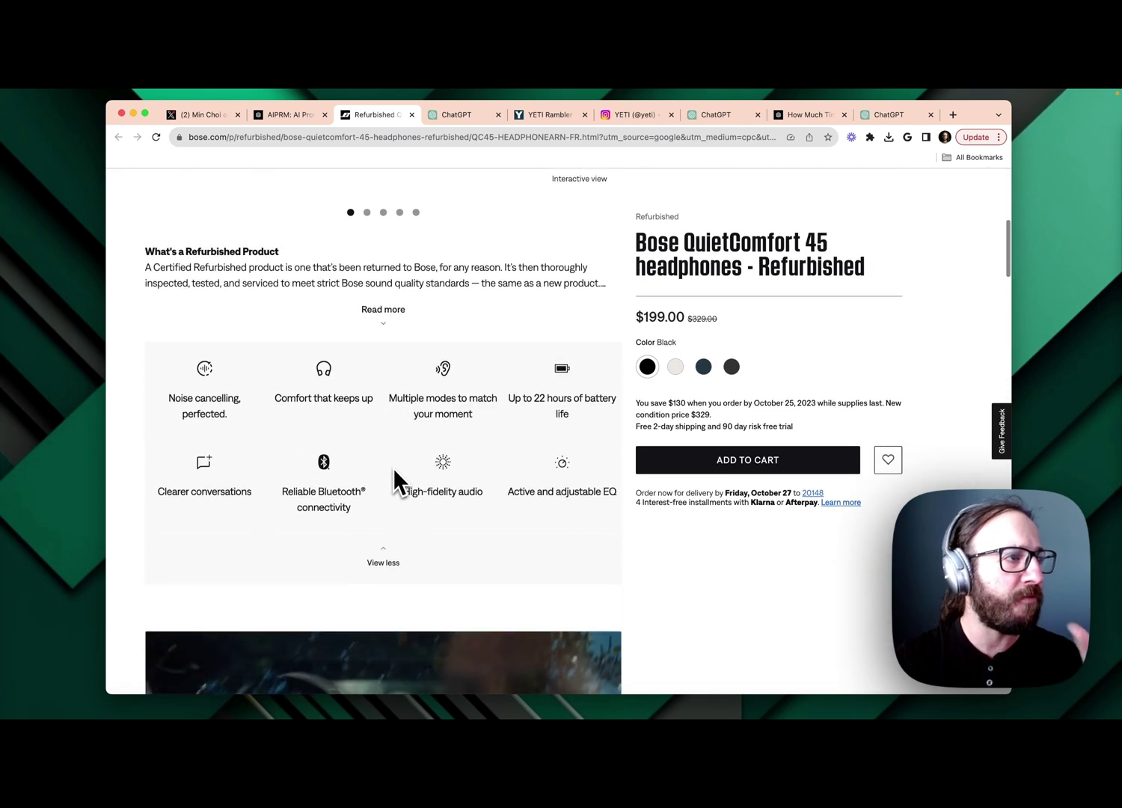
Step: Switch to ChatGPT where the Product Description Using Uploaded Images prompt holds the Bose details
click(452, 123)
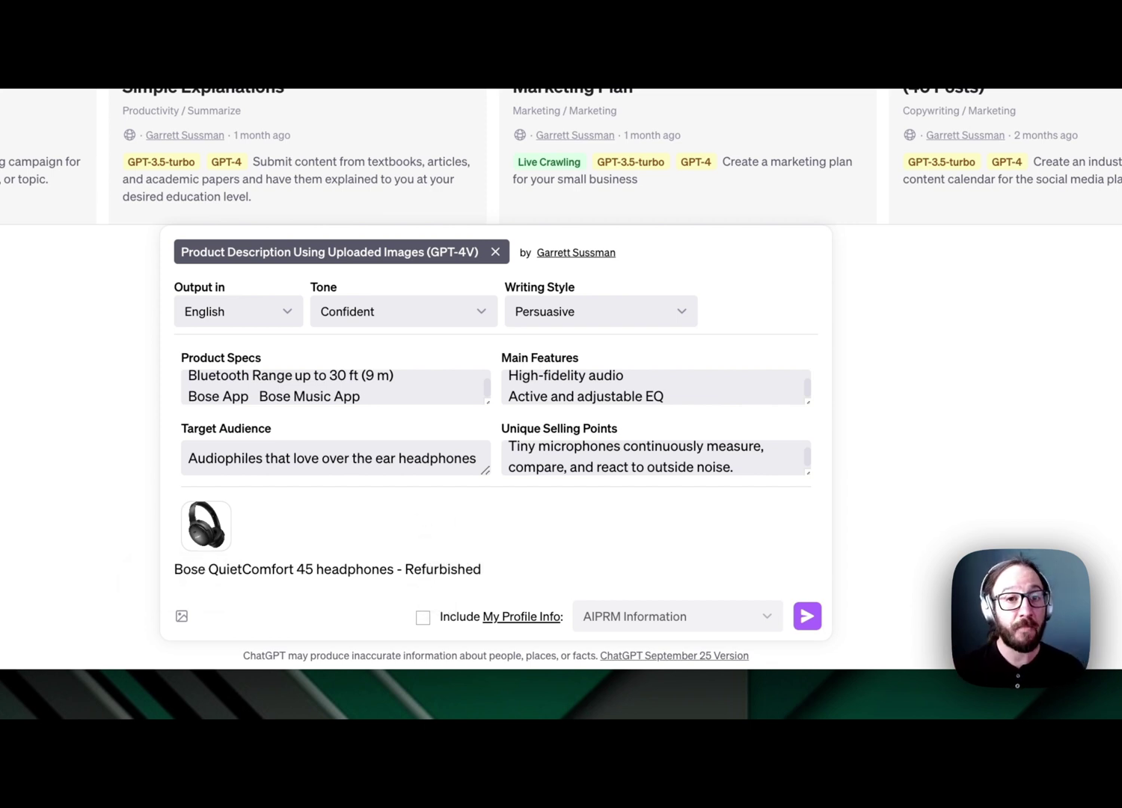
Step: Send the Bose product description prompt and get four persuasive descriptions
click(800, 616)
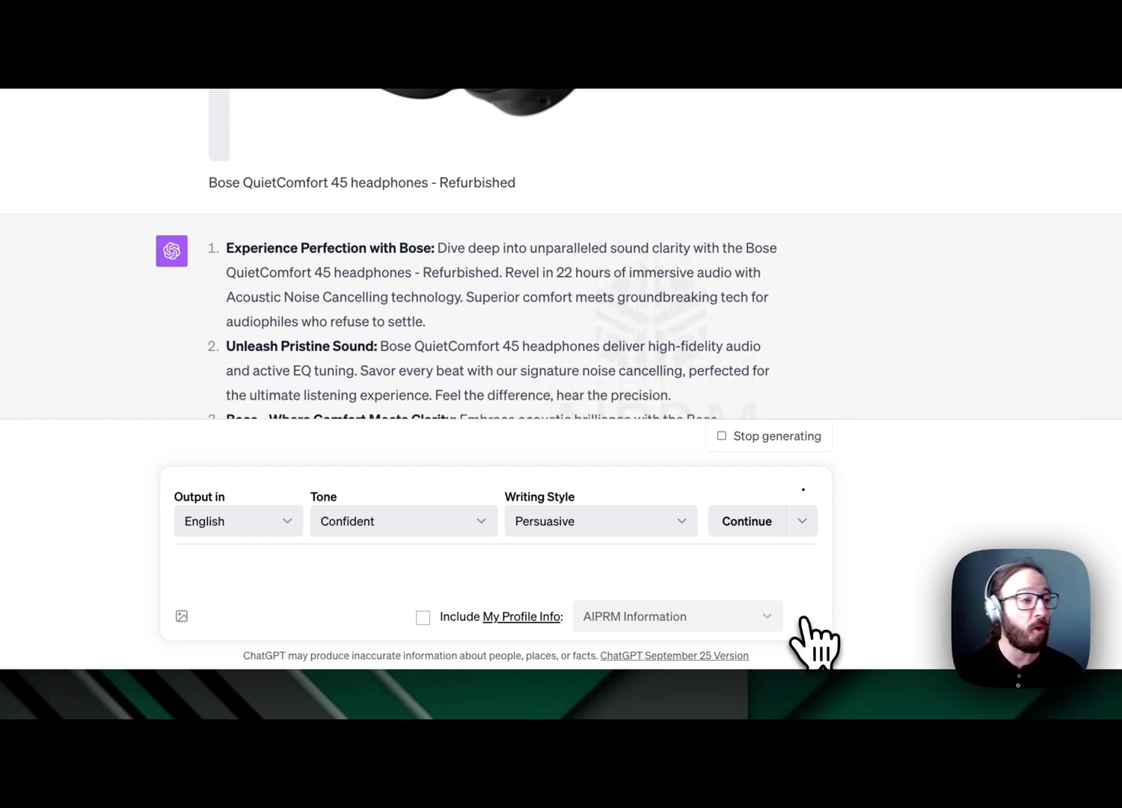
scroll(770, 386, down, 1)
scroll(772, 354, down, 3)
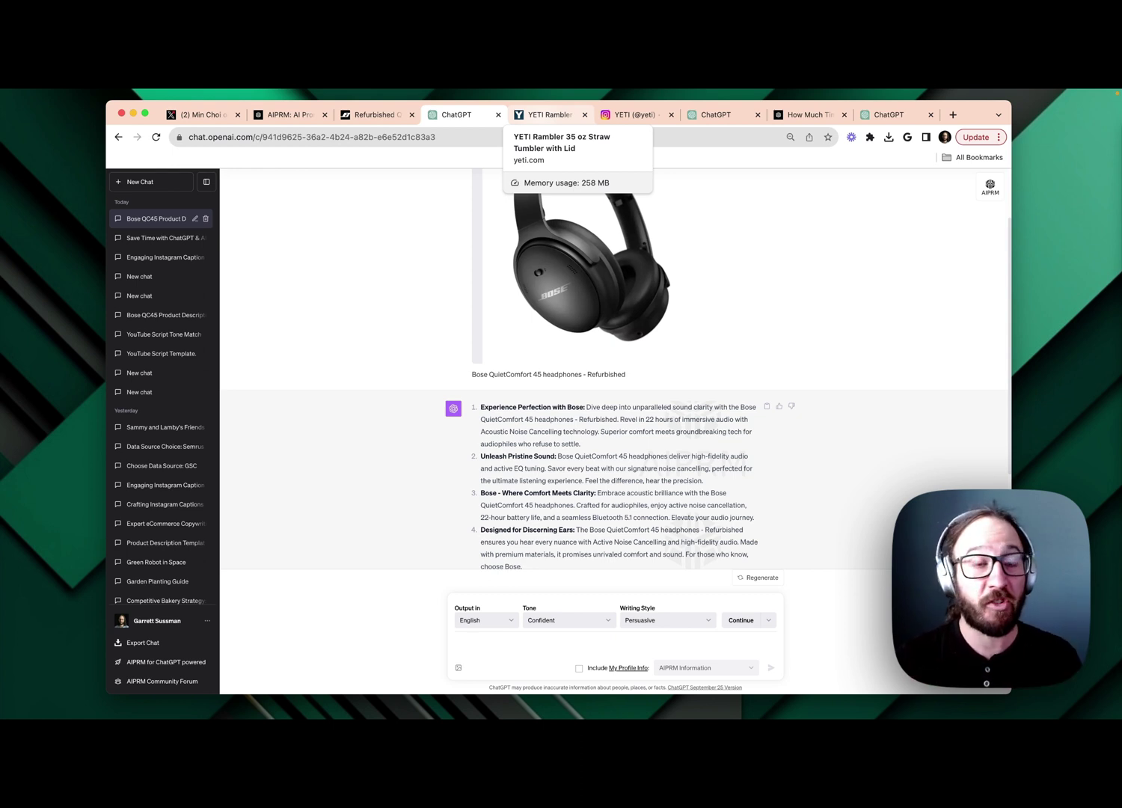
Step: View the YETI Rambler 35 oz mug page and Instagram post, then return to the caption prompt
click(550, 115)
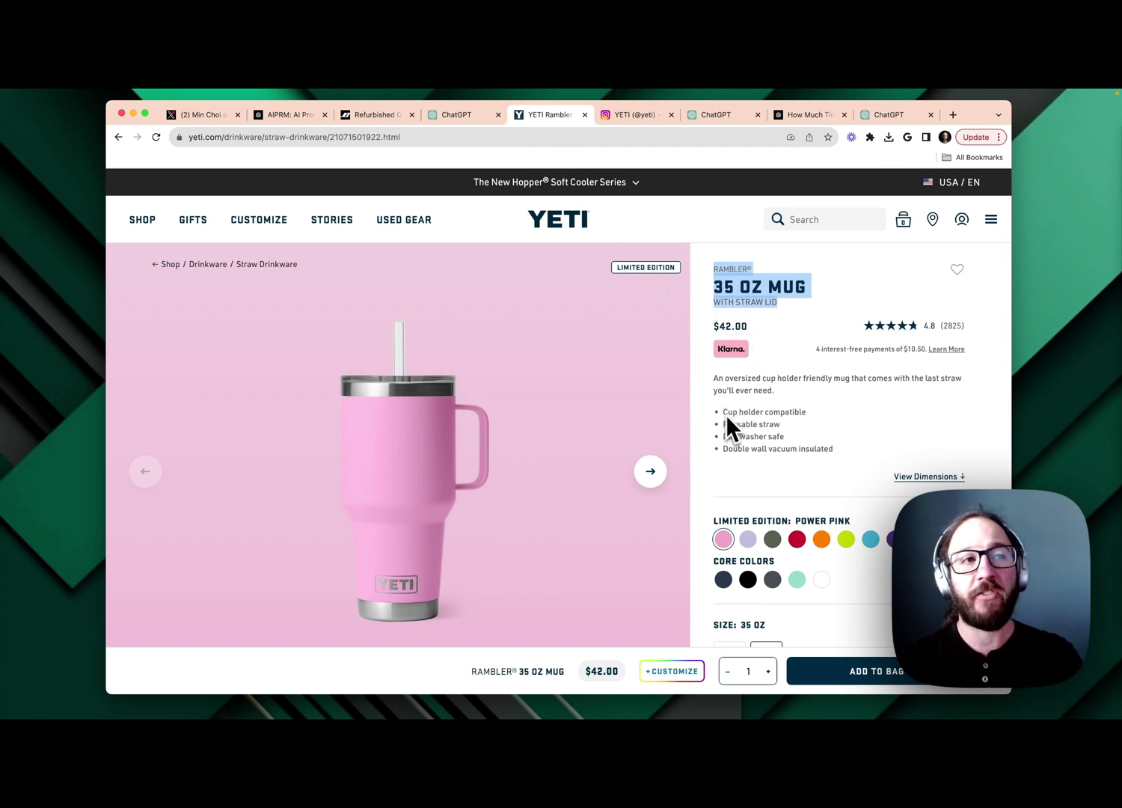
click(628, 117)
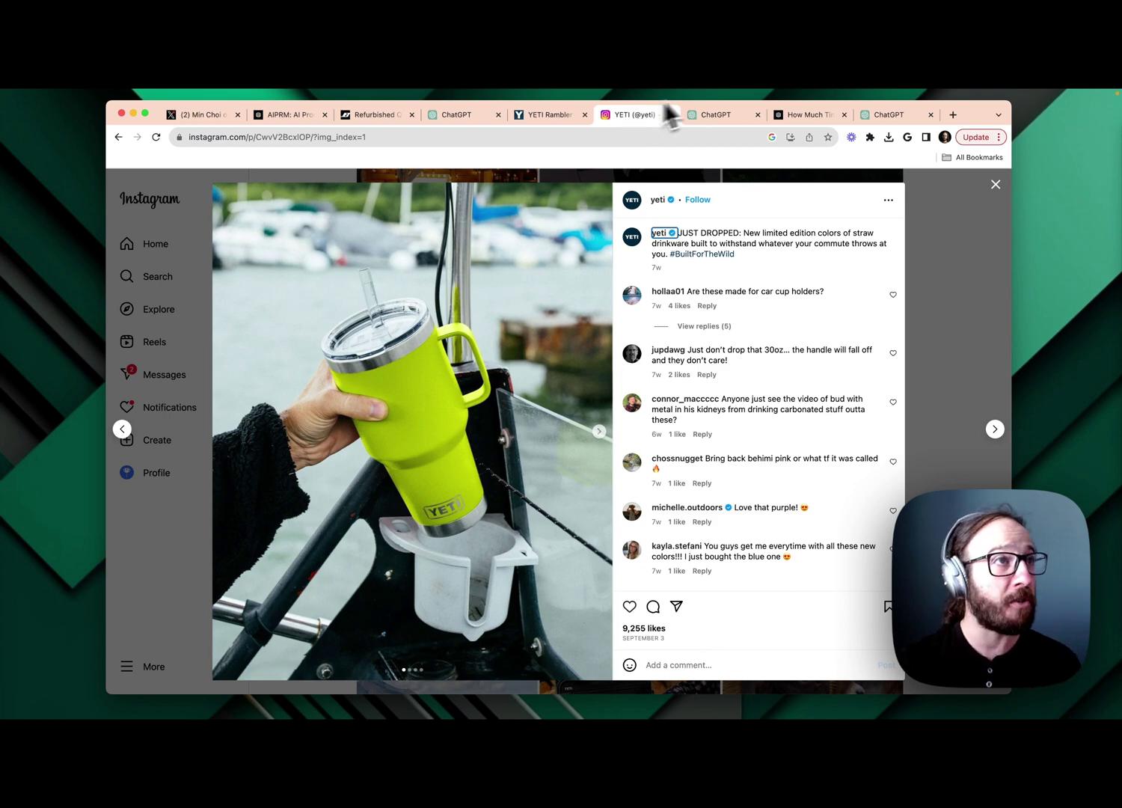
click(719, 114)
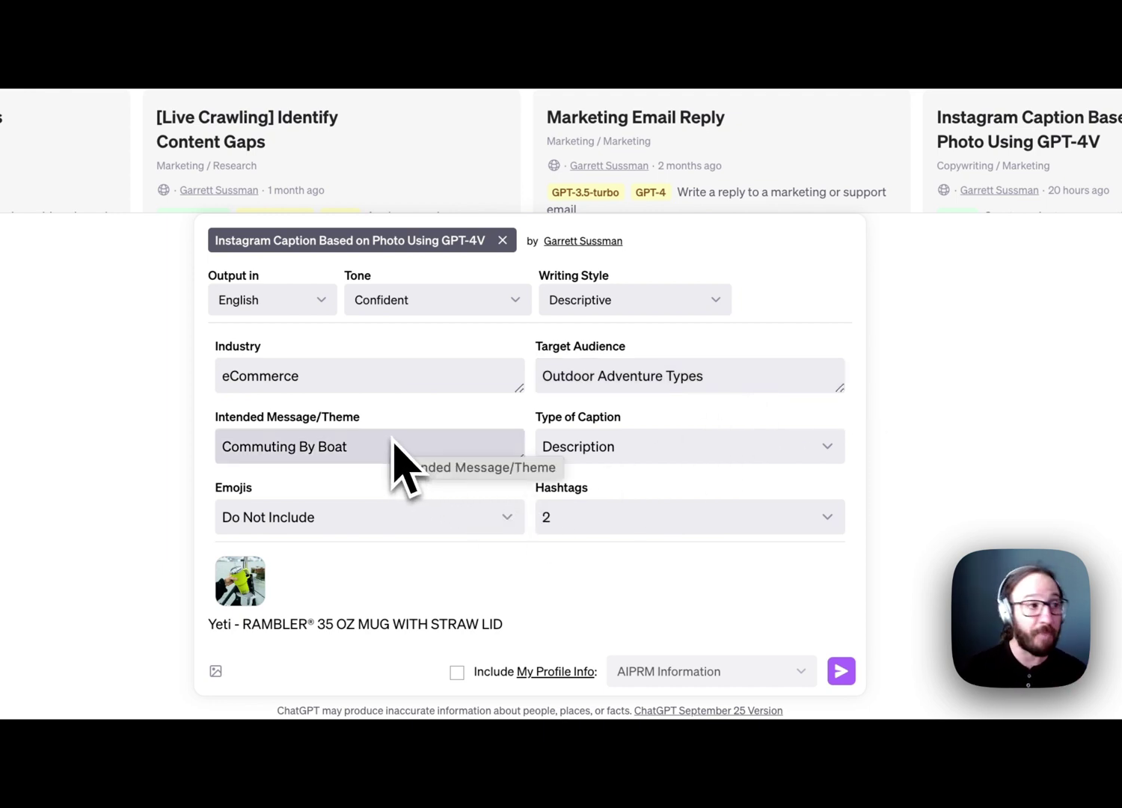
Step: Choose the caption type and send the YETI mug Instagram caption request with its photo
click(689, 454)
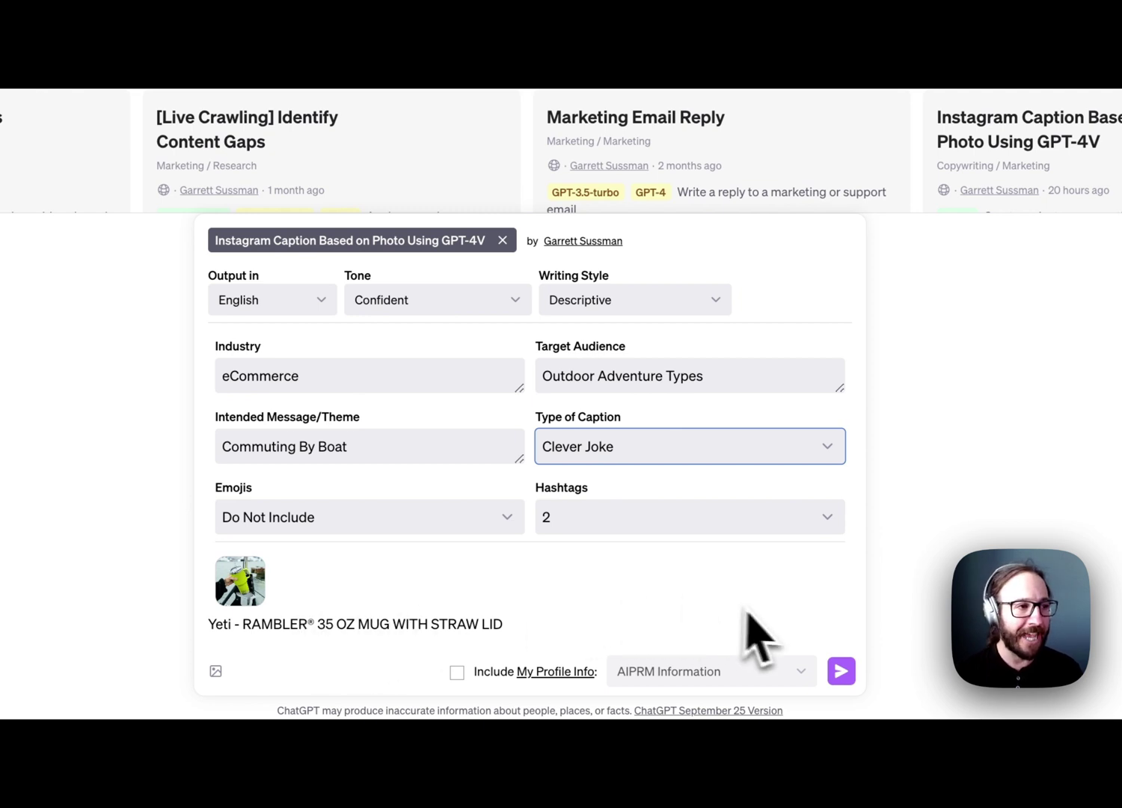
click(843, 671)
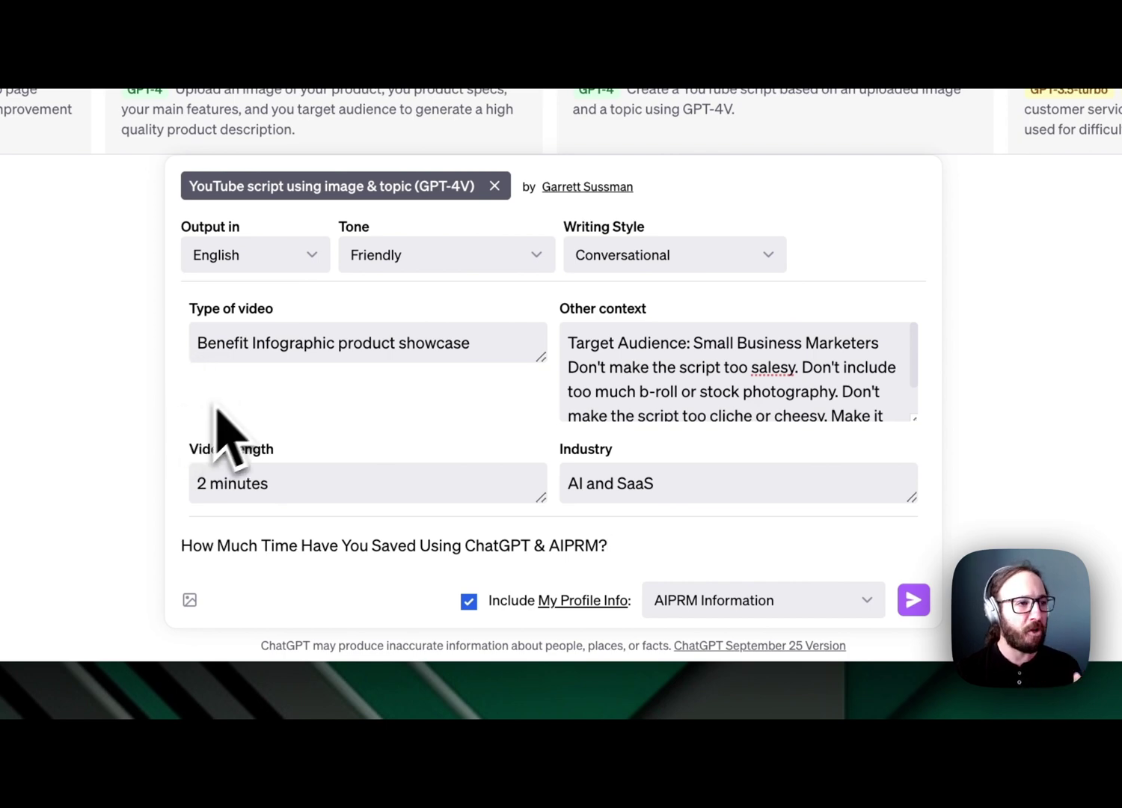
Step: Attach Infographic-Poster-scaled.webp from Downloads to the YouTube script request
click(189, 599)
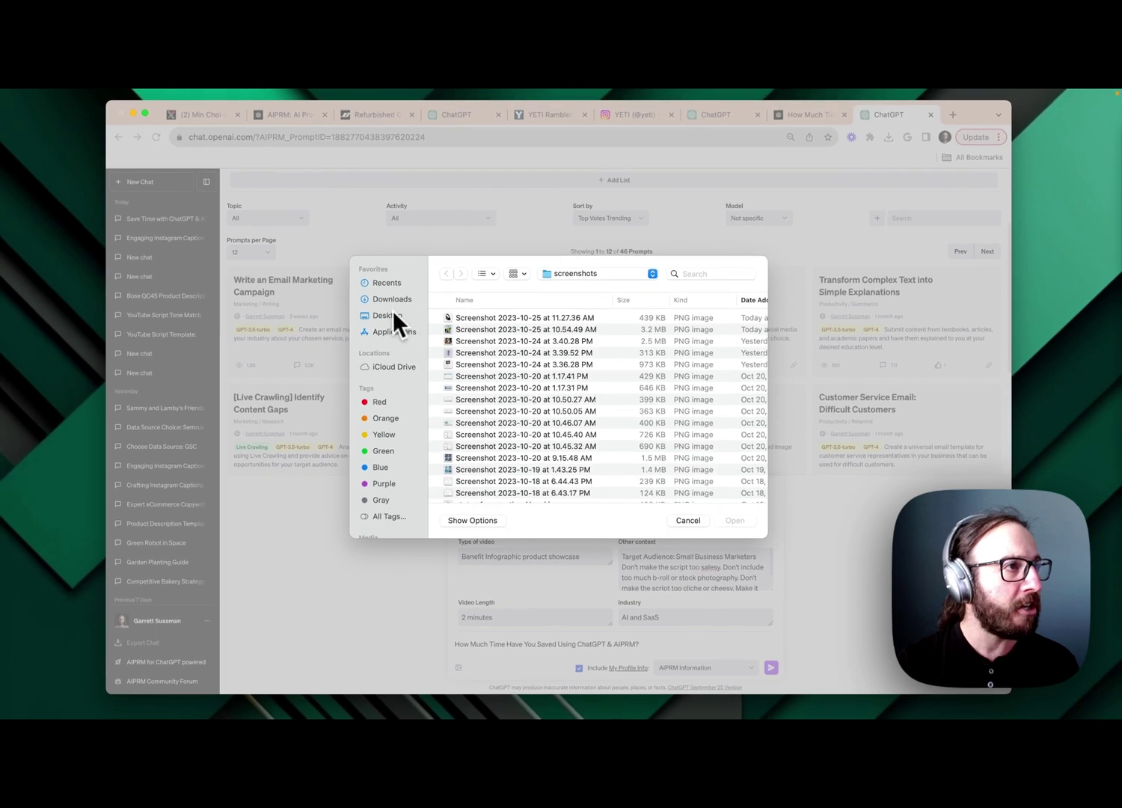
click(408, 298)
click(474, 317)
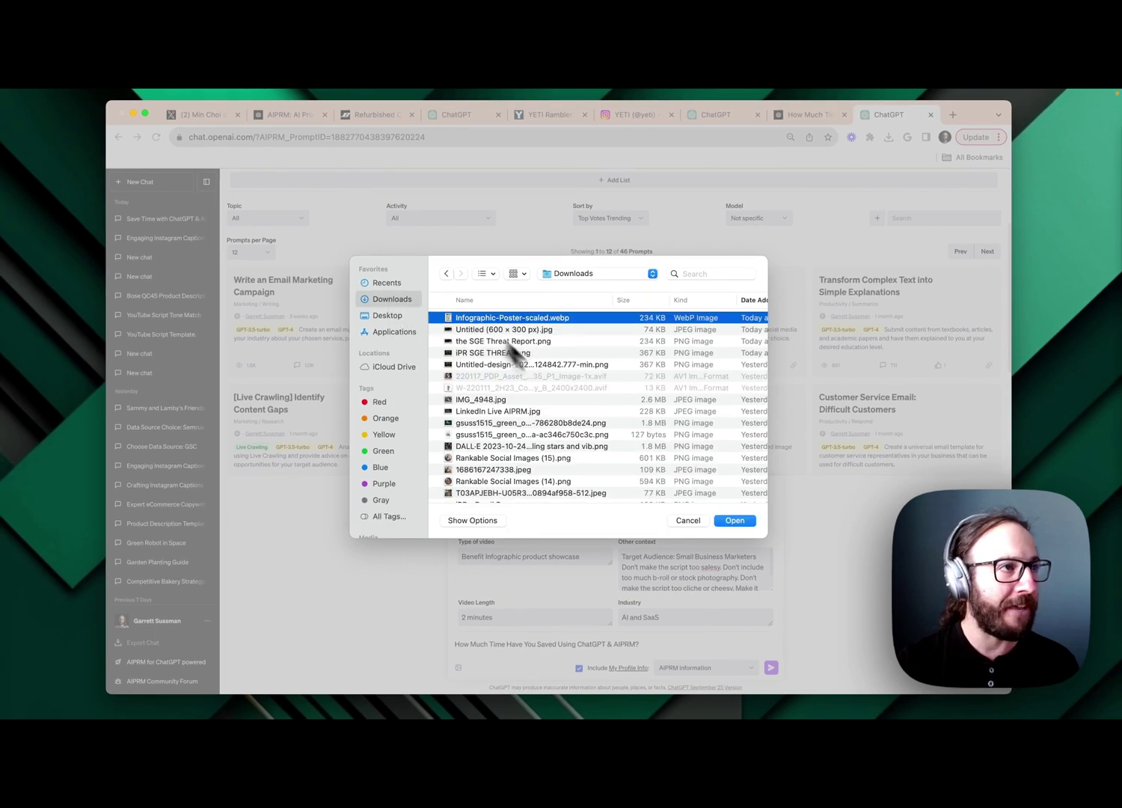
click(734, 520)
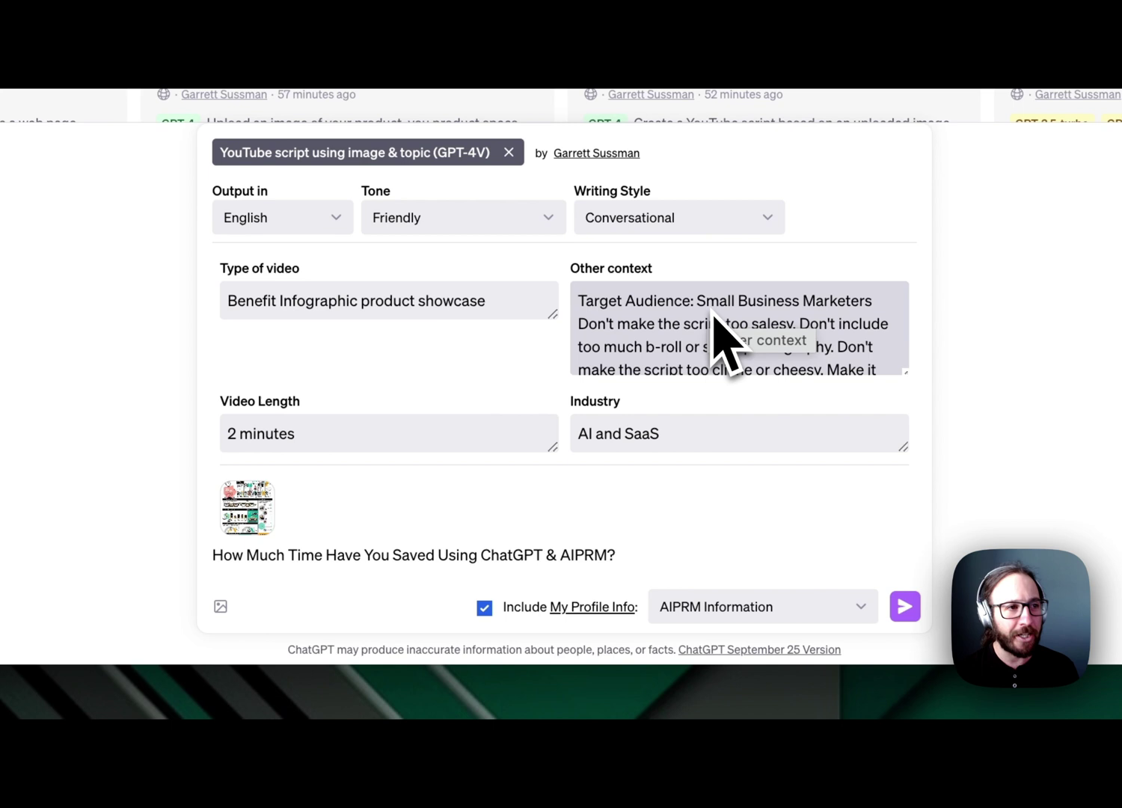
Step: Review the Other context notes for the YouTube script before sending
click(685, 338)
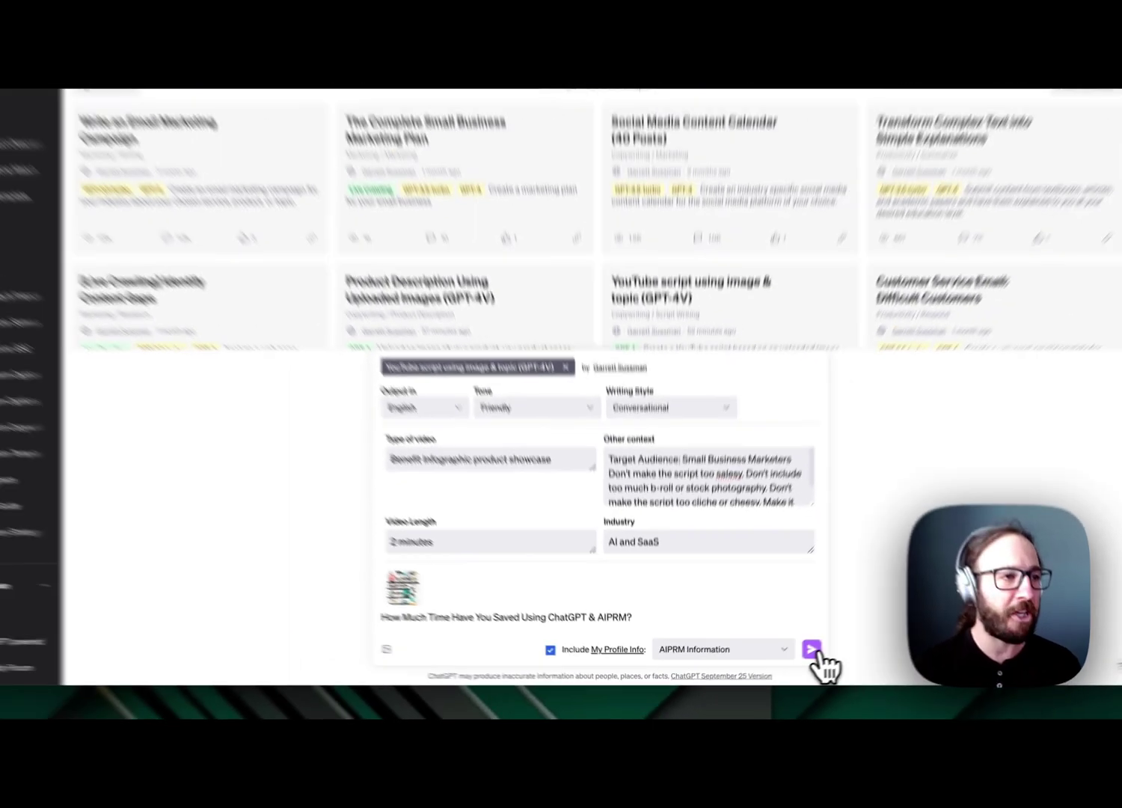
Step: Send the YouTube script request and follow 'How Much Time Have You Saved Using ChatGPT & AIPRM?' as it generates
click(812, 650)
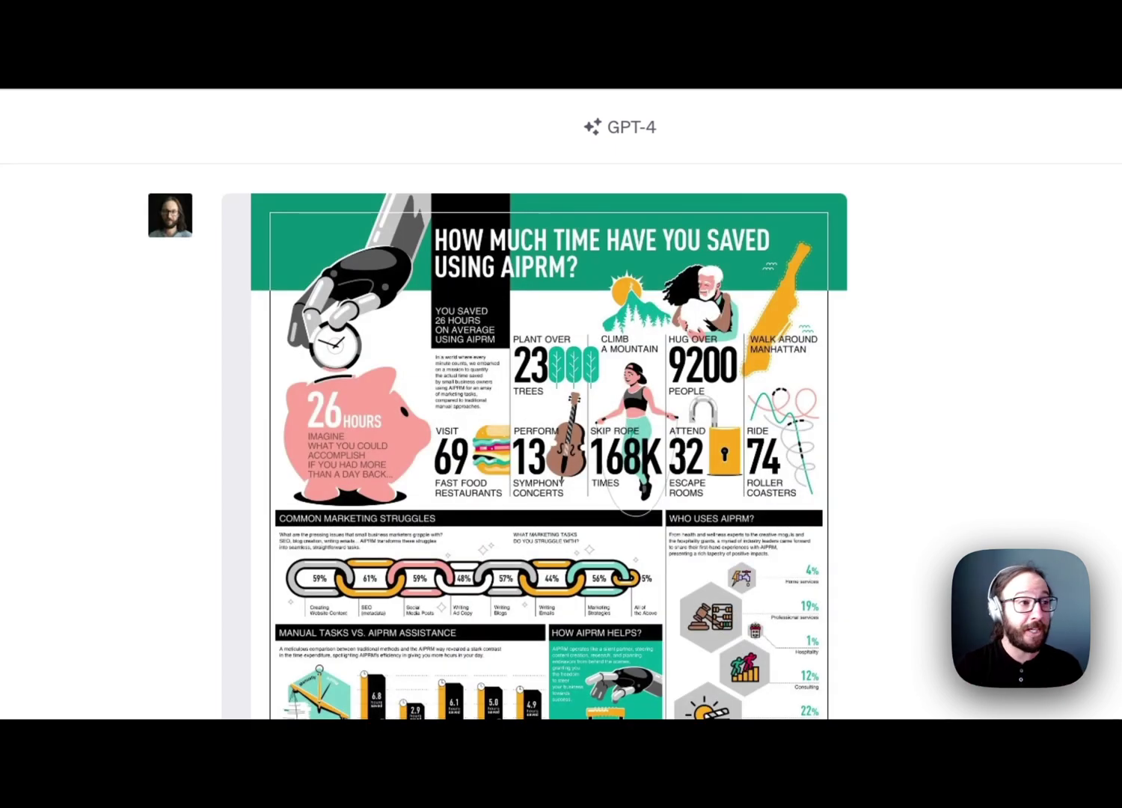
scroll(550, 403, down, 5)
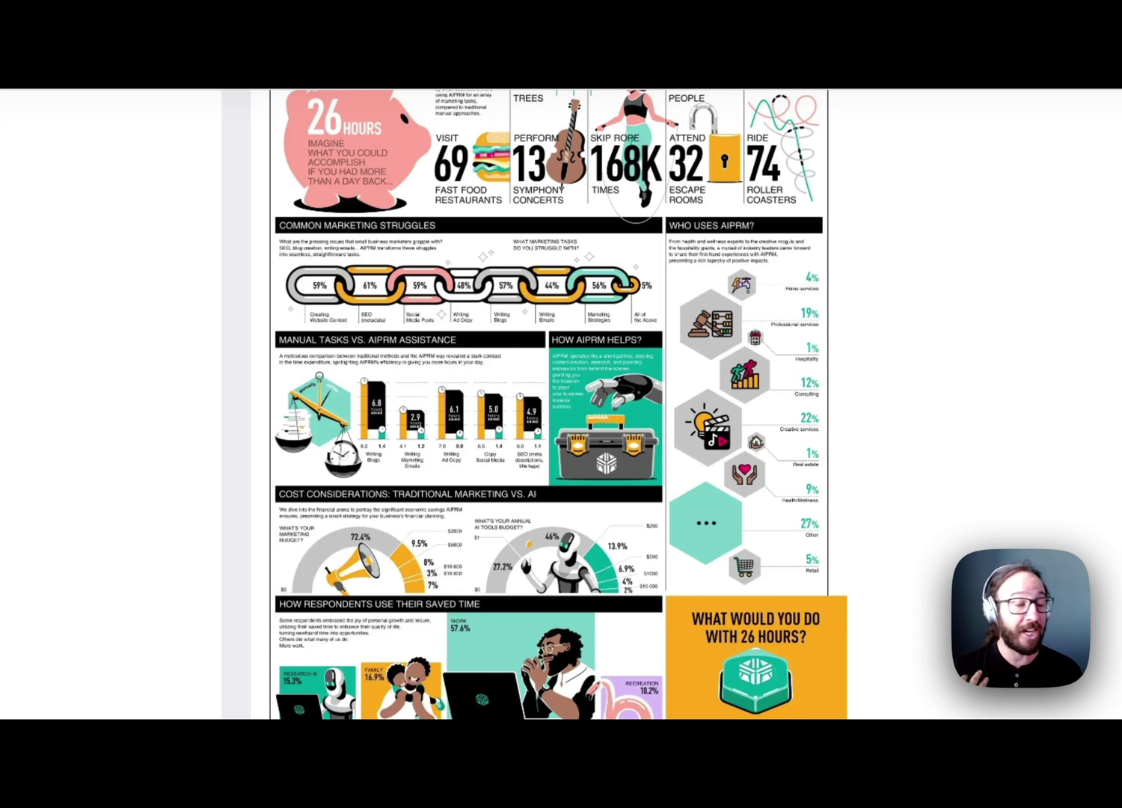
scroll(550, 403, down, 3)
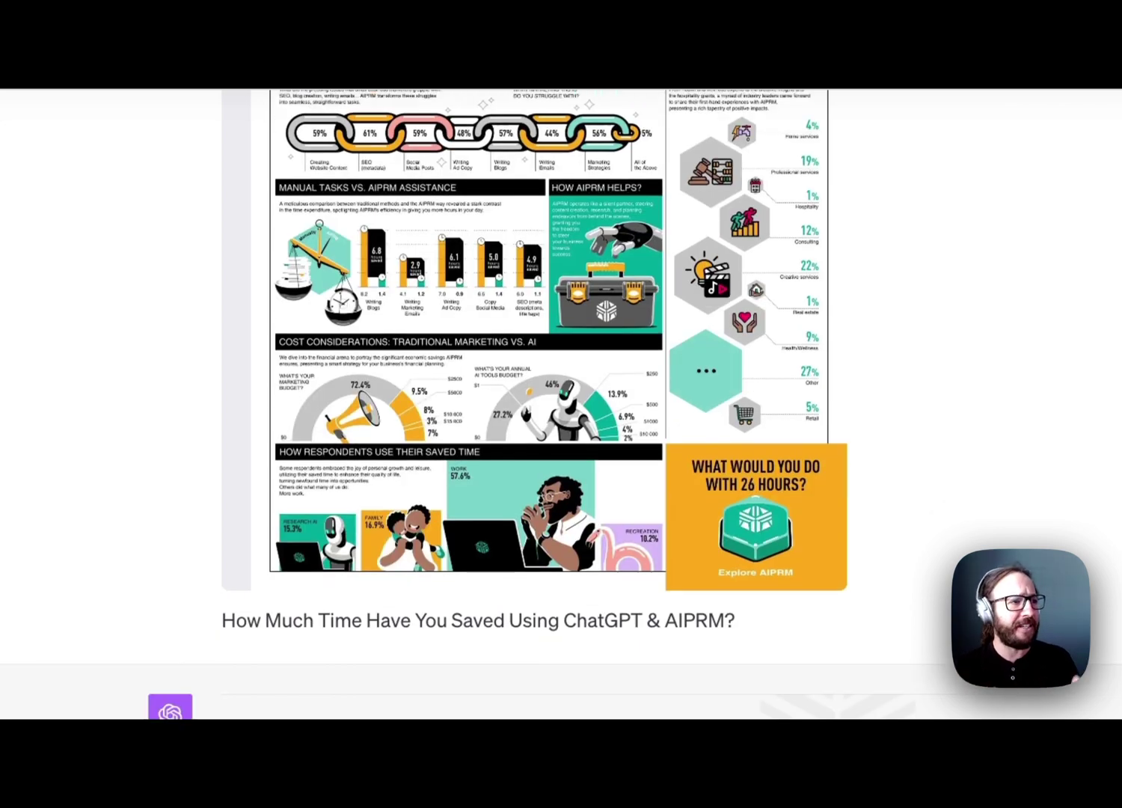
scroll(550, 403, down, 1)
scroll(550, 403, down, 2)
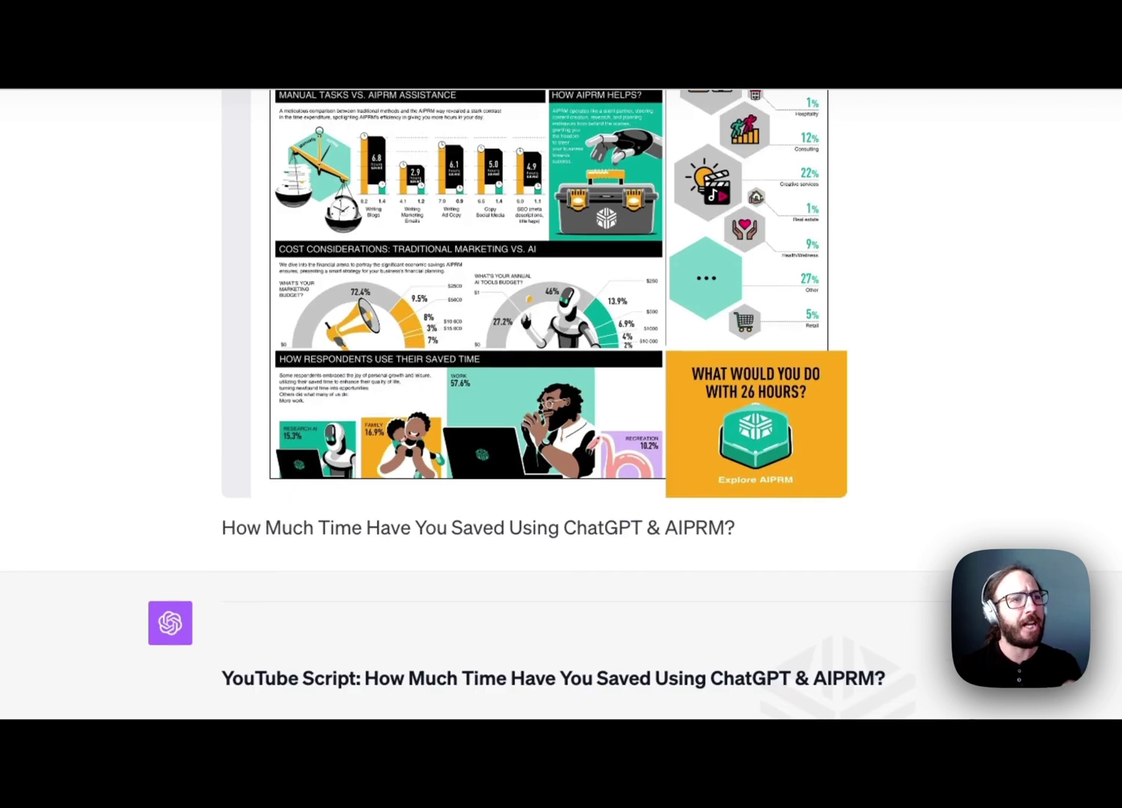
scroll(550, 403, down, 2)
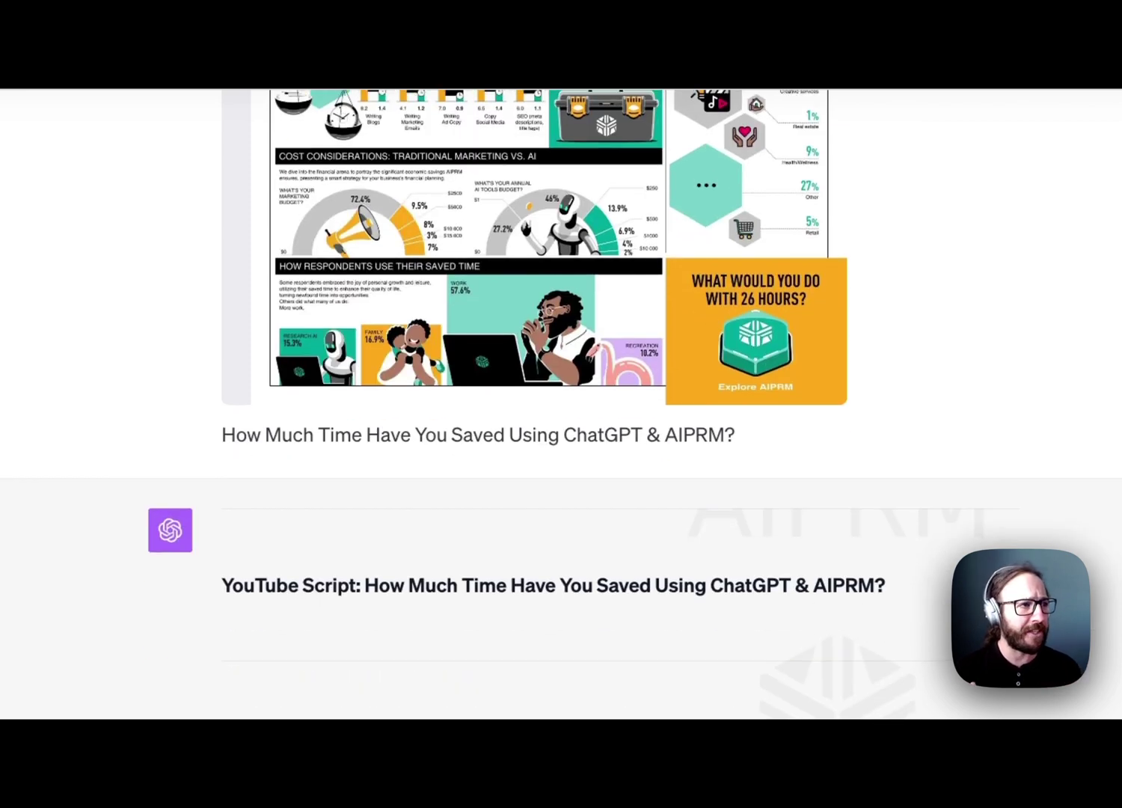
scroll(550, 404, down, 2)
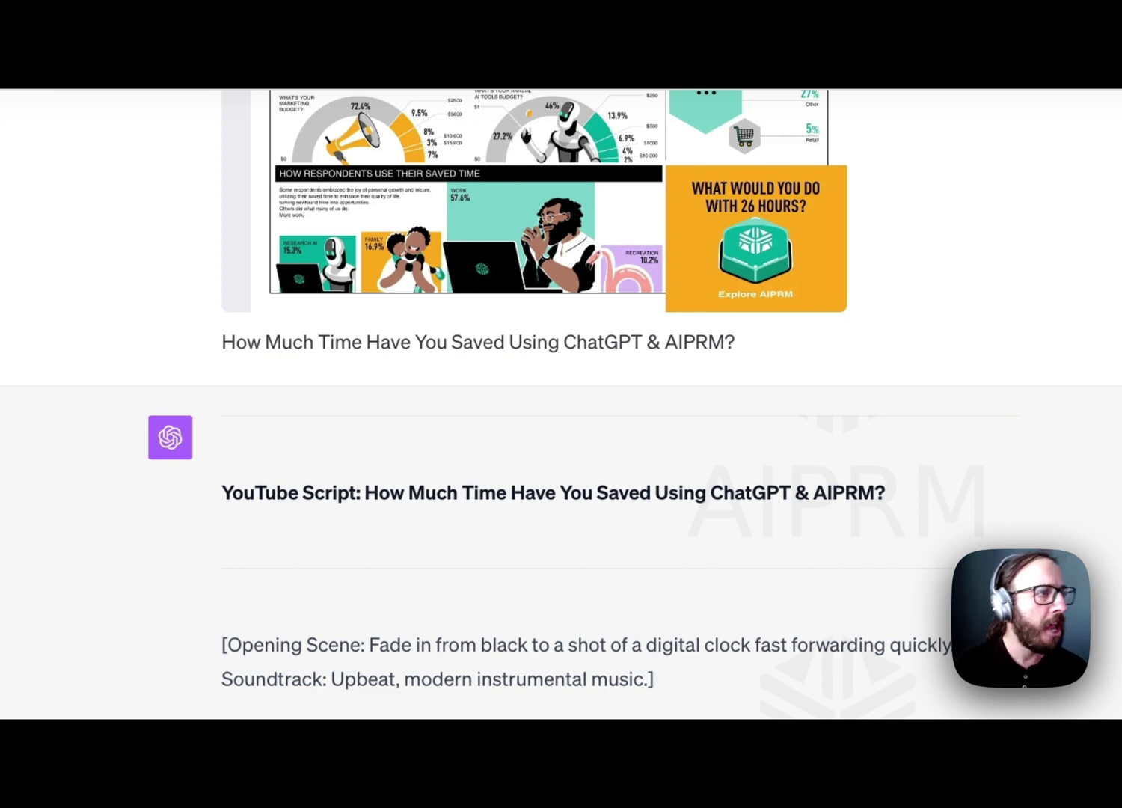
scroll(550, 403, down, 4)
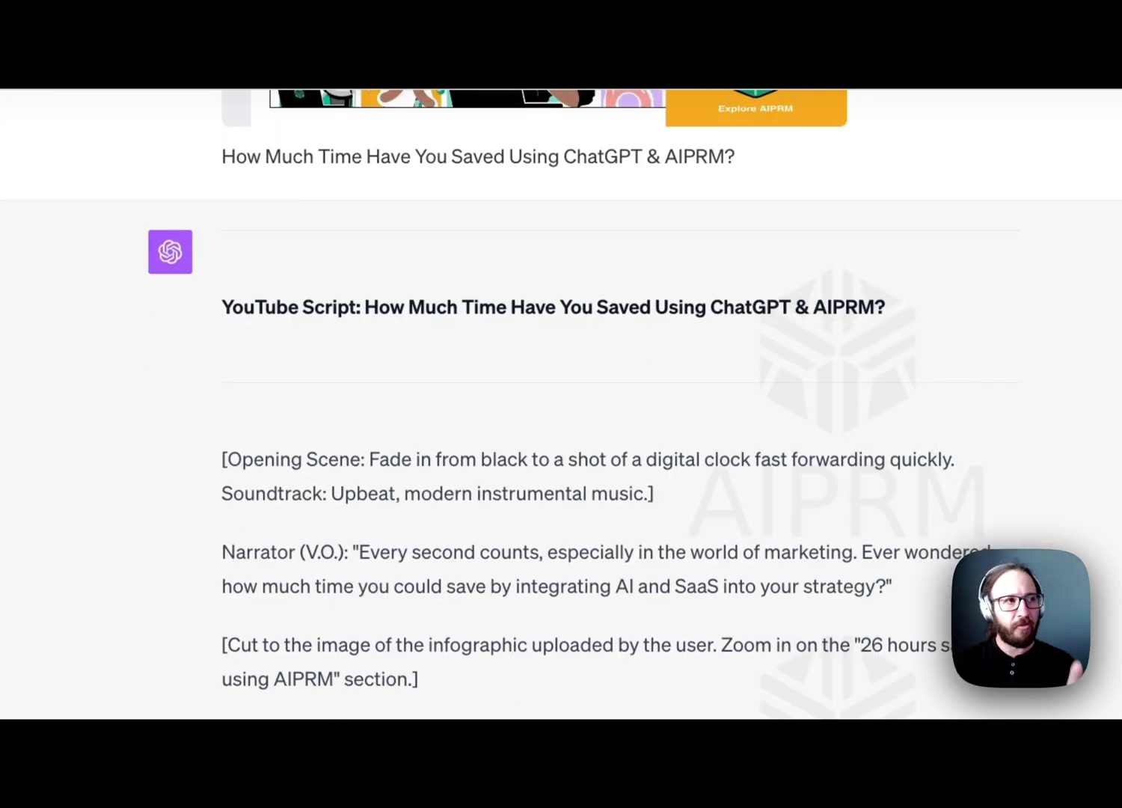
scroll(169, 644, down, 1)
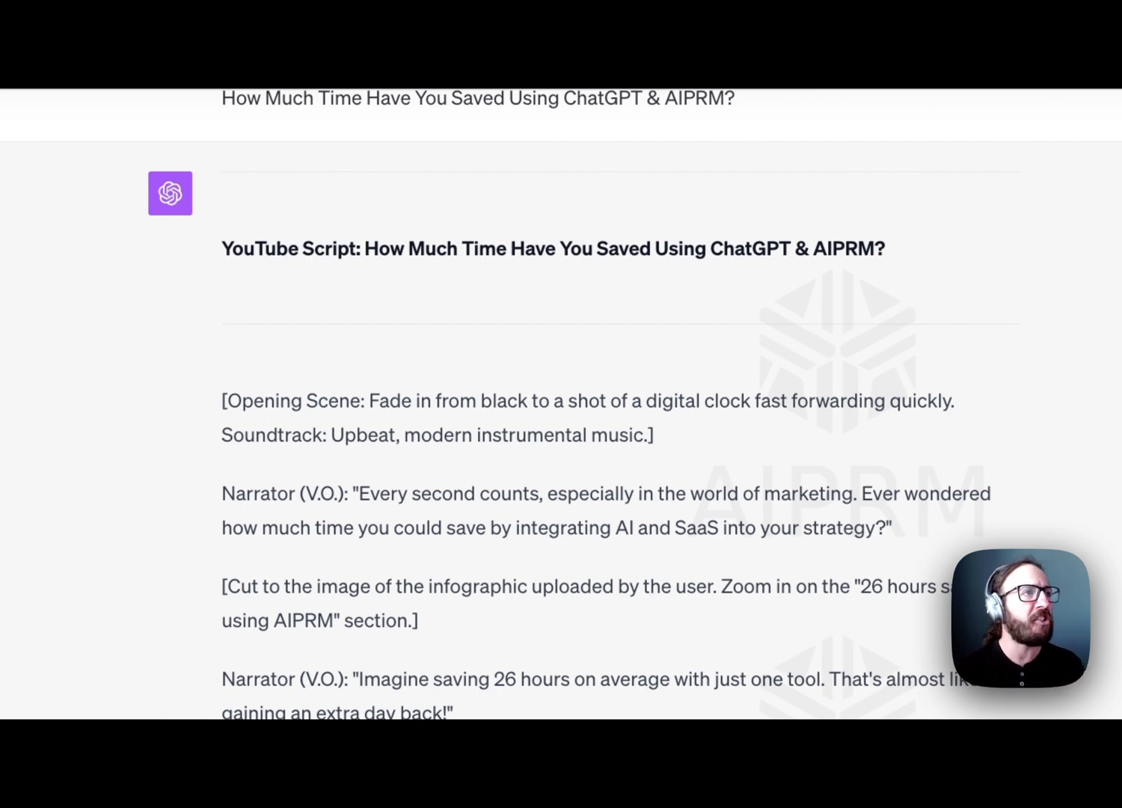
scroll(561, 403, down, 1)
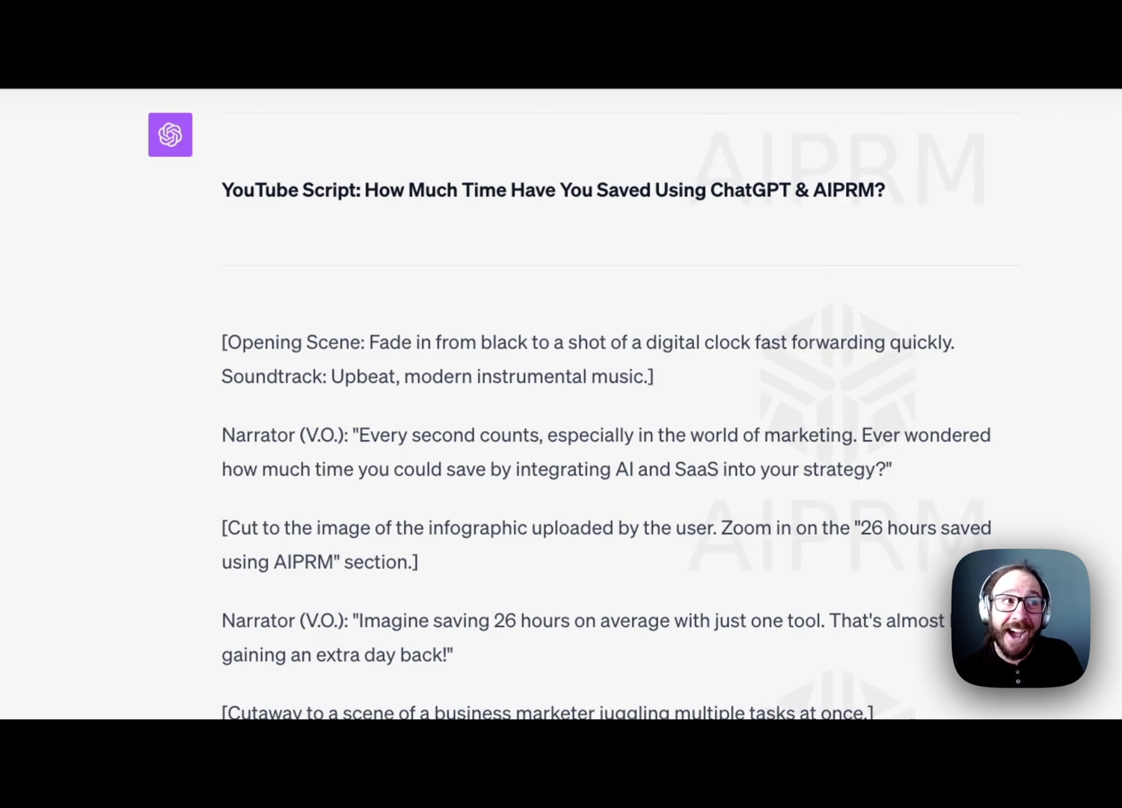
scroll(561, 403, down, 1)
scroll(561, 404, down, 1)
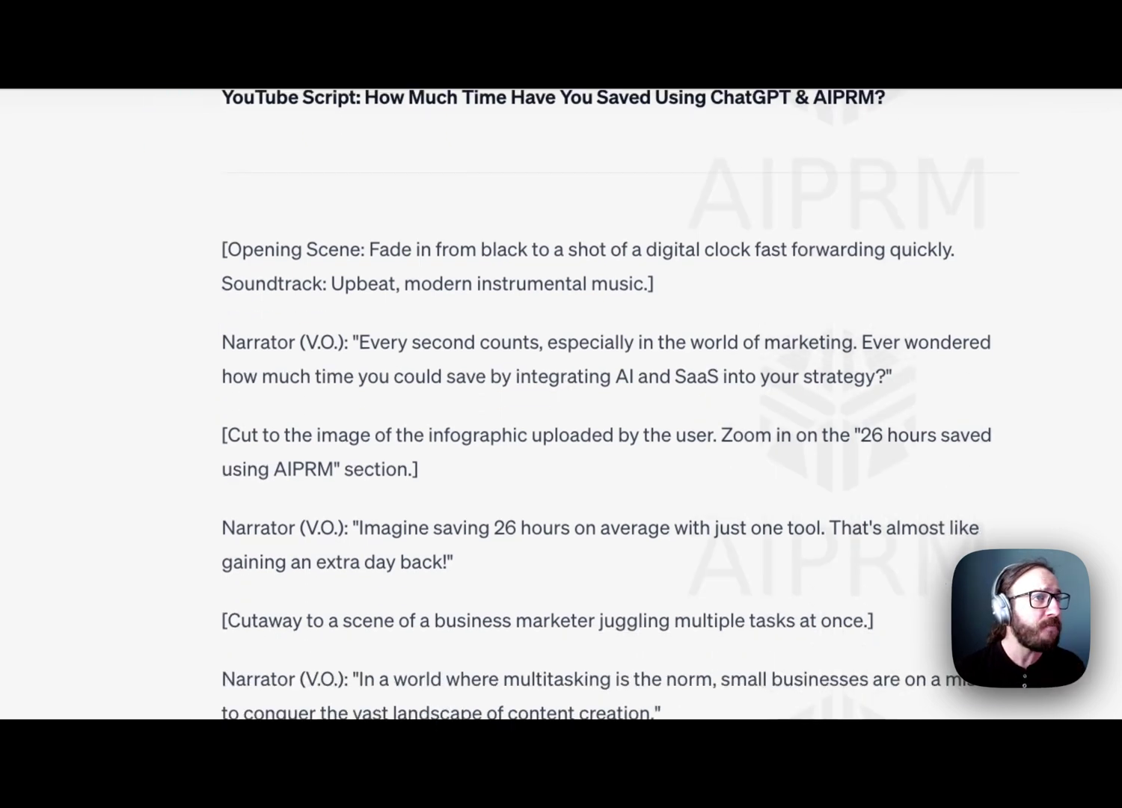
scroll(561, 403, down, 1)
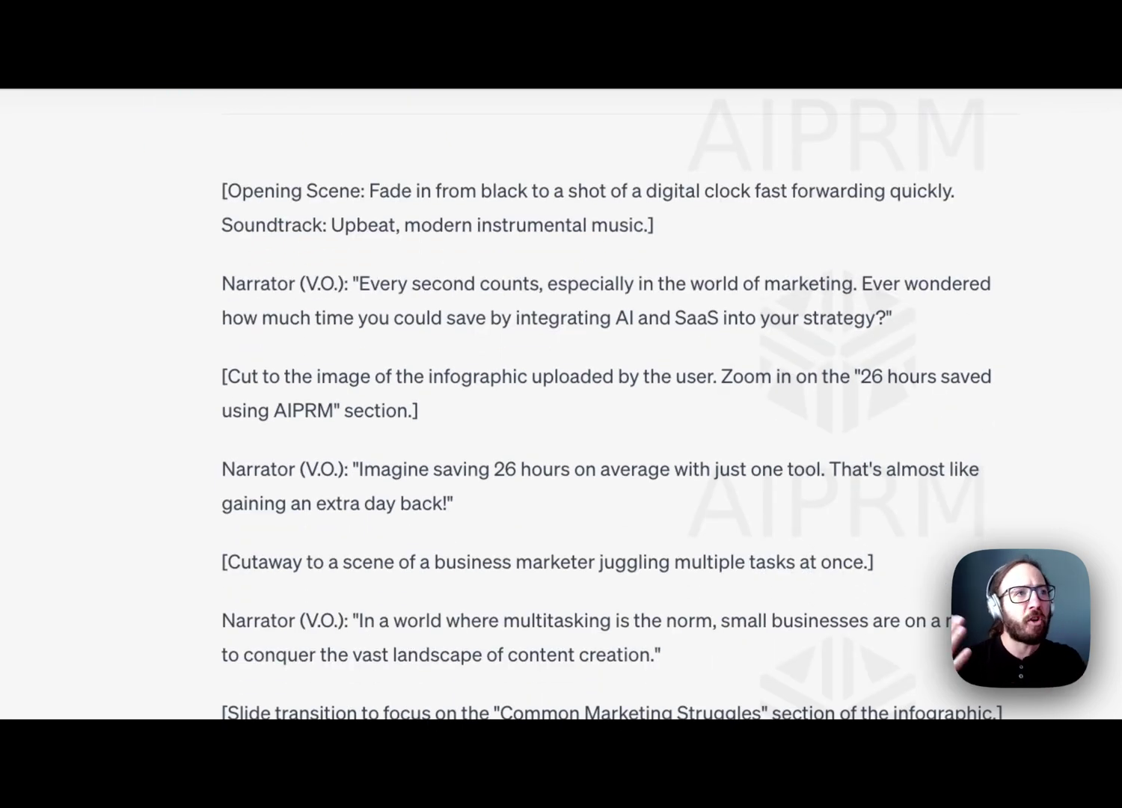
scroll(561, 403, down, 1)
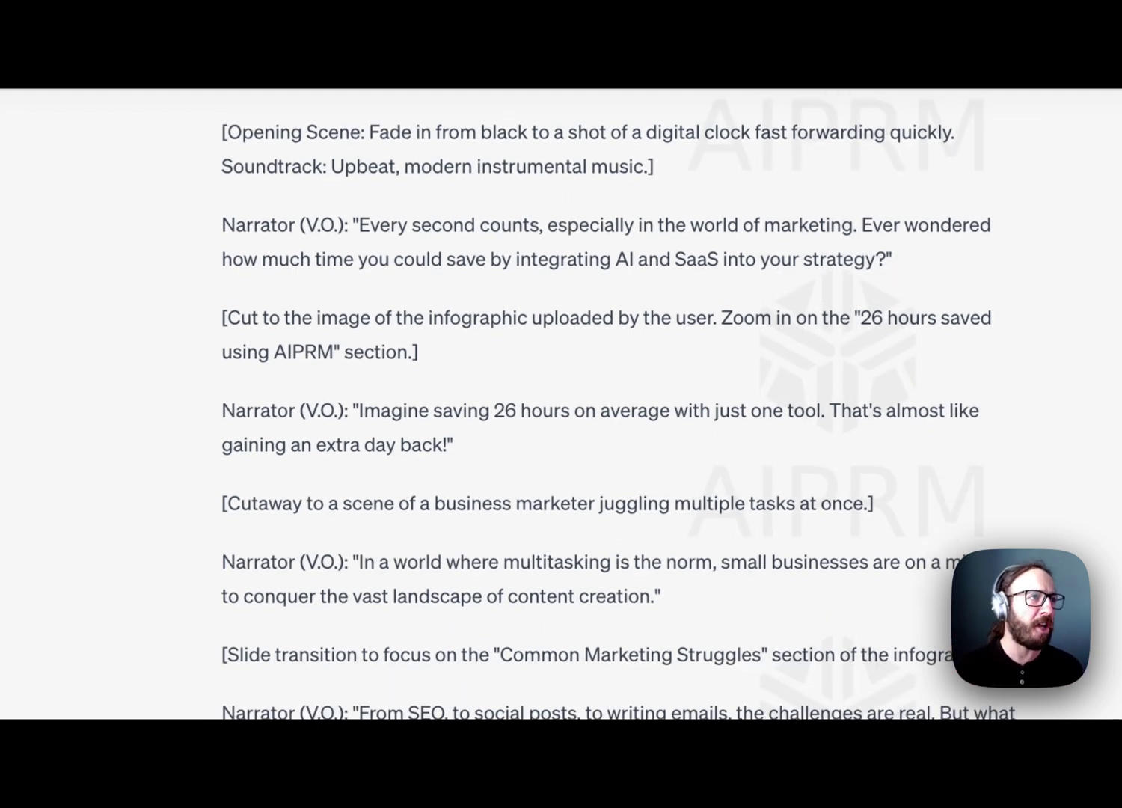
scroll(561, 403, down, 1)
scroll(561, 403, down, 1)
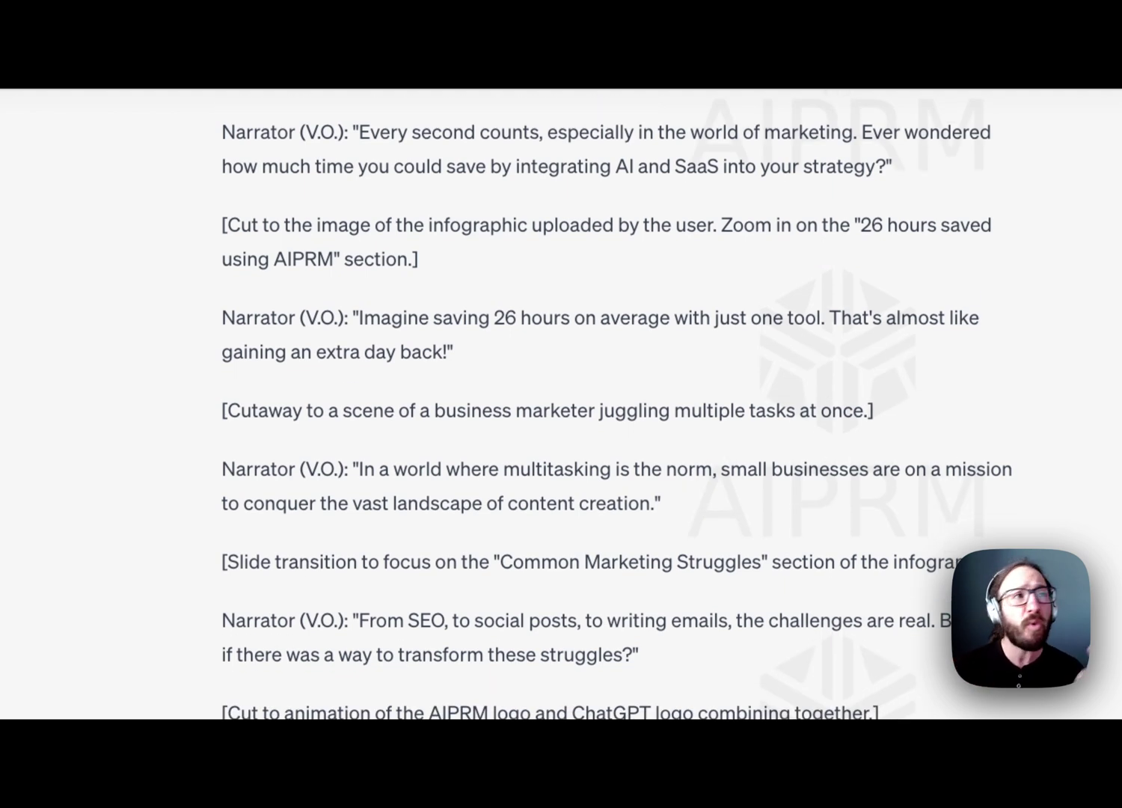
scroll(561, 404, down, 1)
scroll(561, 403, down, 1)
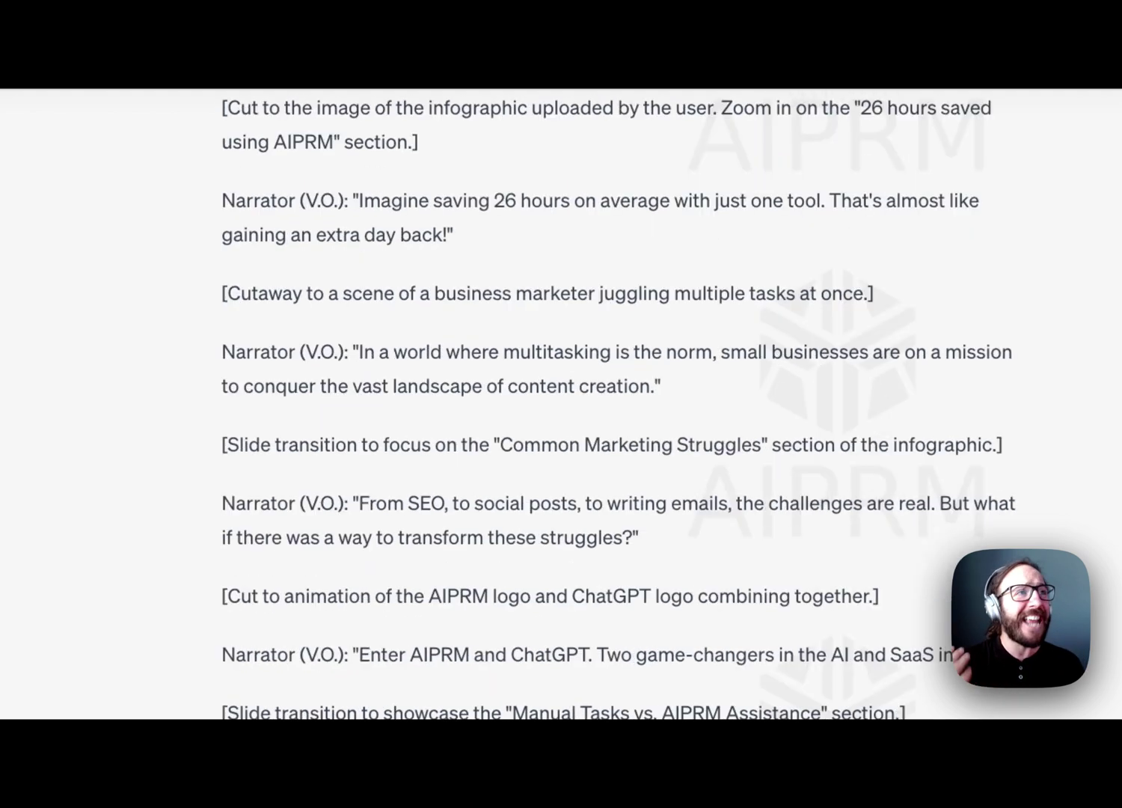